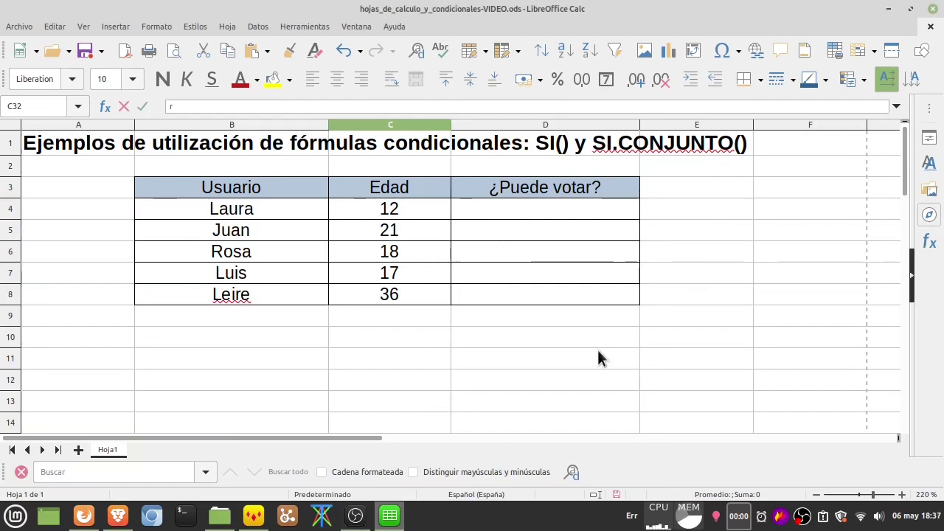
Paste the copied two-line voting rule into B10 and B11, accepting the text import with tab as separator
{"action": "type", "text": "r"}
{"action": "left_click", "coordinate": [273, 343]}
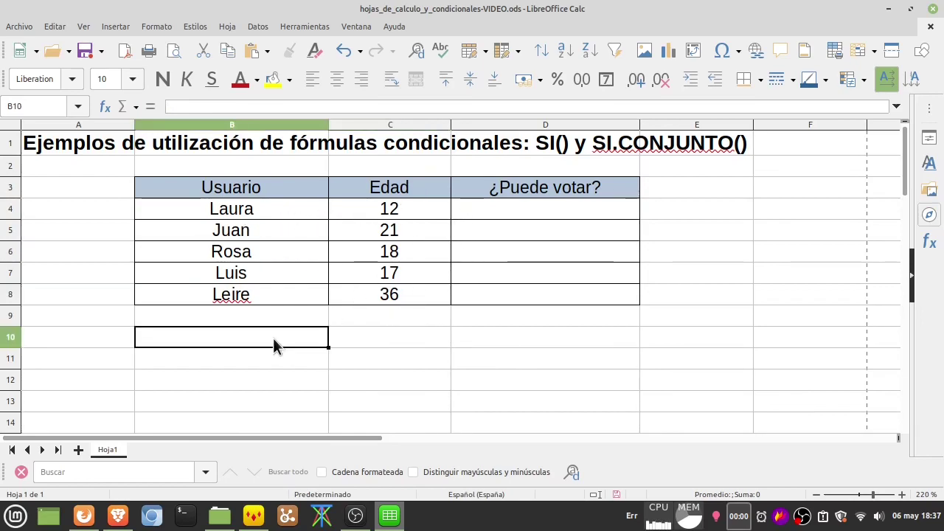
{"action": "key", "text": "ctrl+v"}
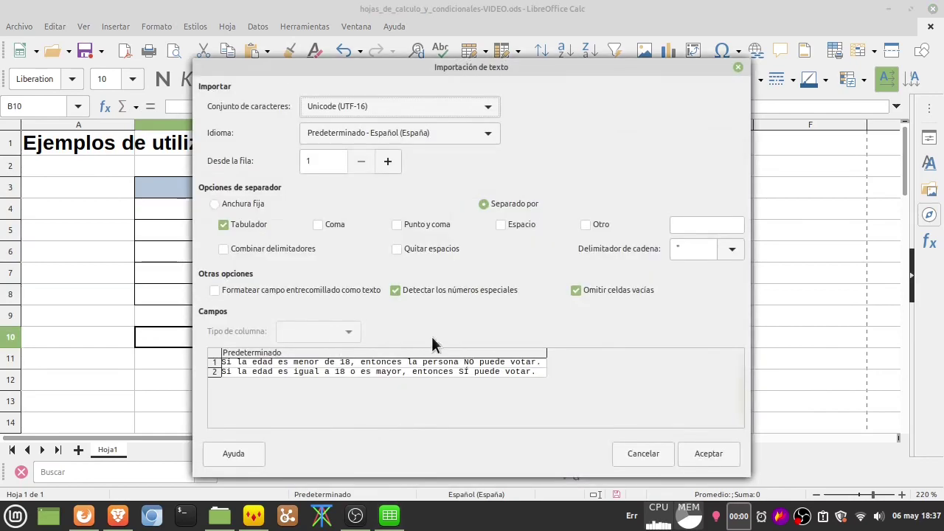
{"action": "left_click", "coordinate": [680, 452]}
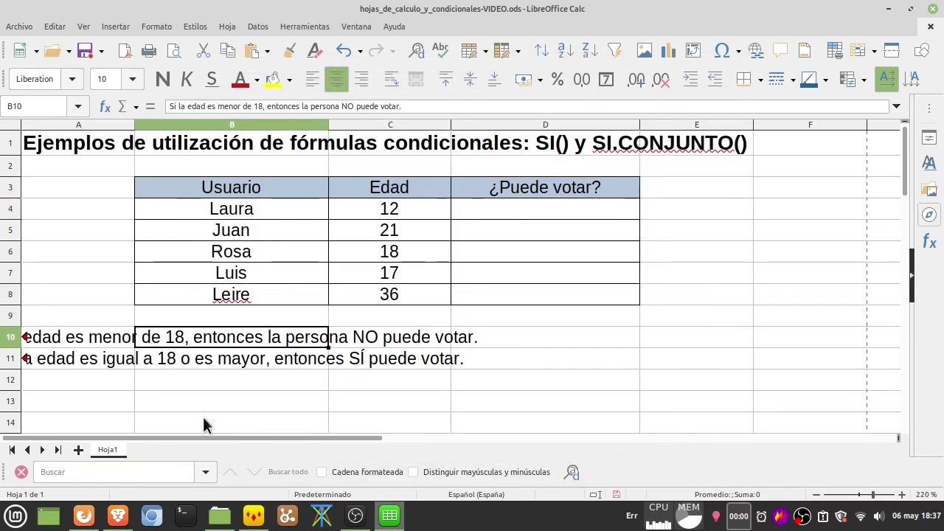
Left-align the two voting-rule sentences in B10 and B11
{"action": "left_click", "coordinate": [313, 78]}
{"action": "left_click", "coordinate": [265, 360]}
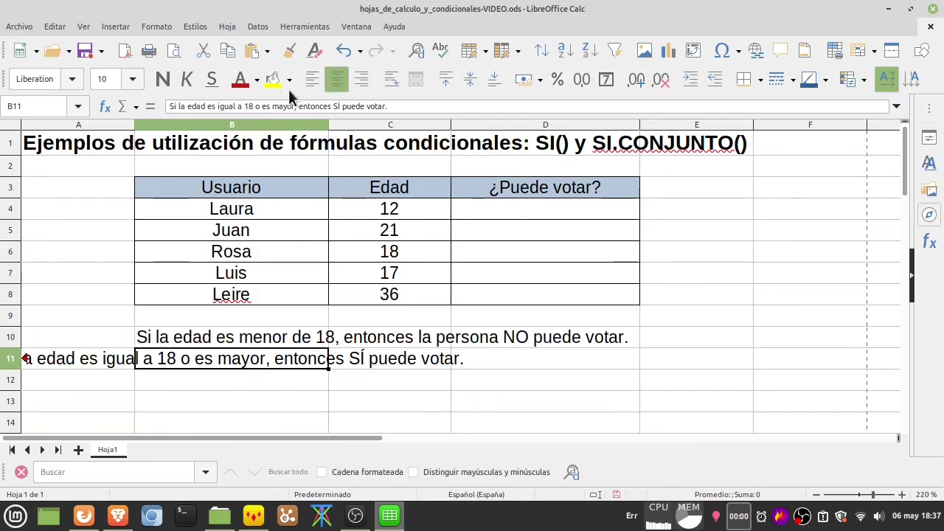
{"action": "left_click", "coordinate": [311, 79]}
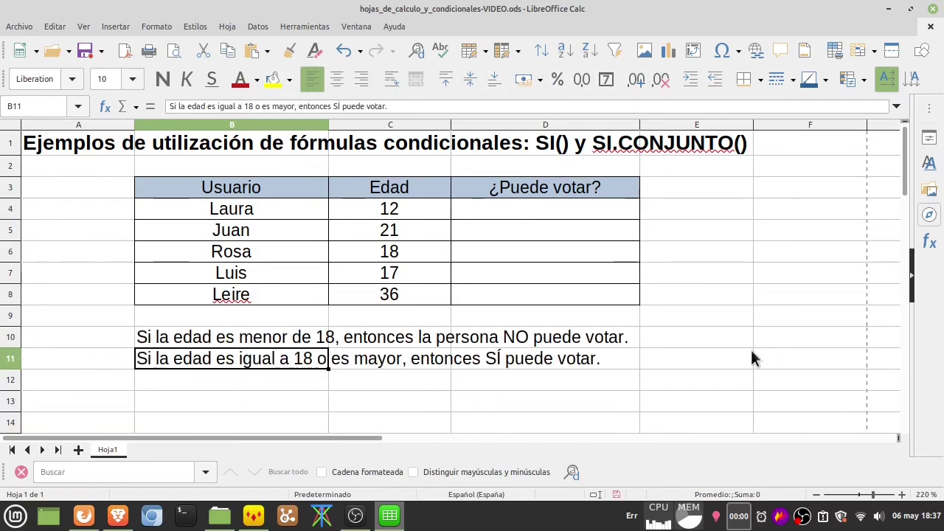
{"action": "left_click", "coordinate": [445, 402]}
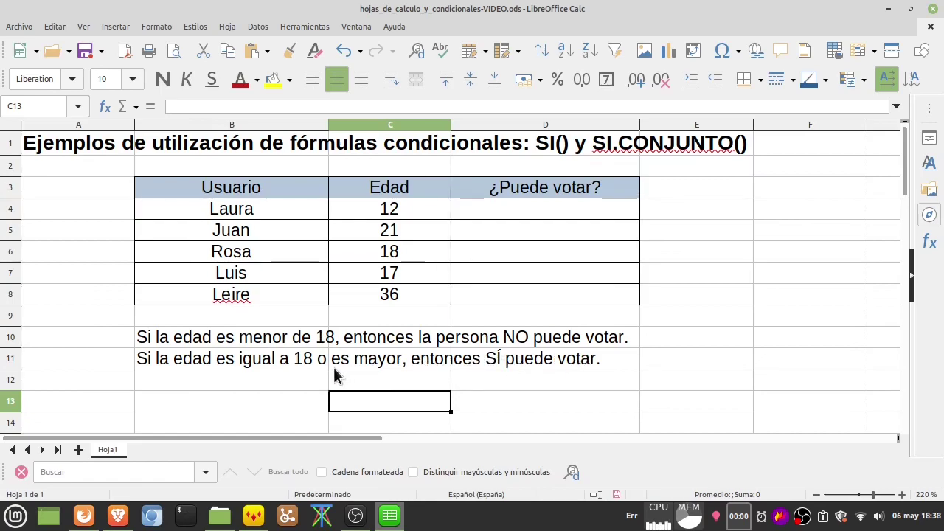
{"action": "left_click", "coordinate": [493, 215]}
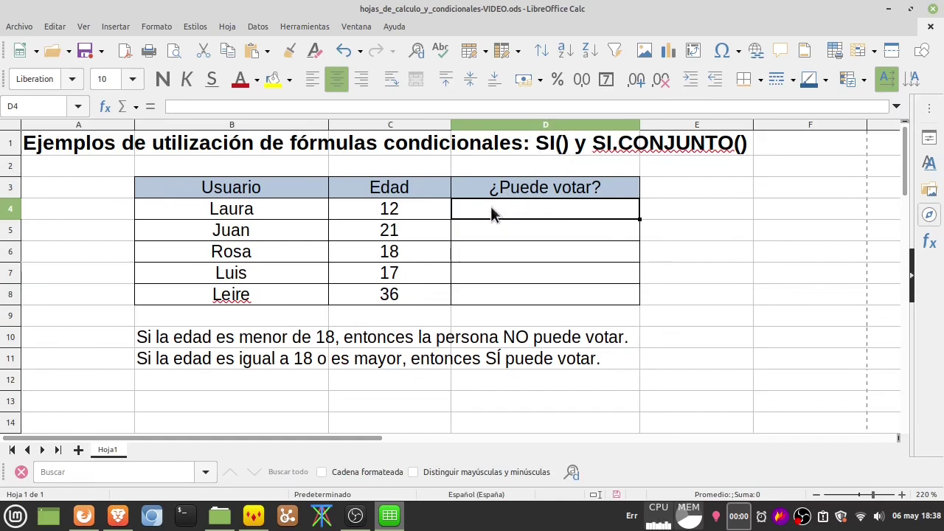
{"action": "type", "text": "="}
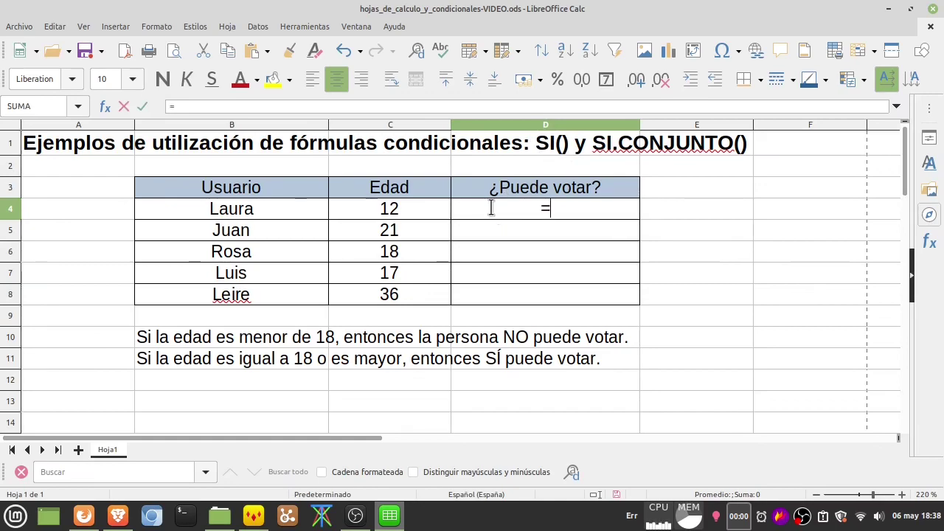
{"action": "type", "text": "SI"}
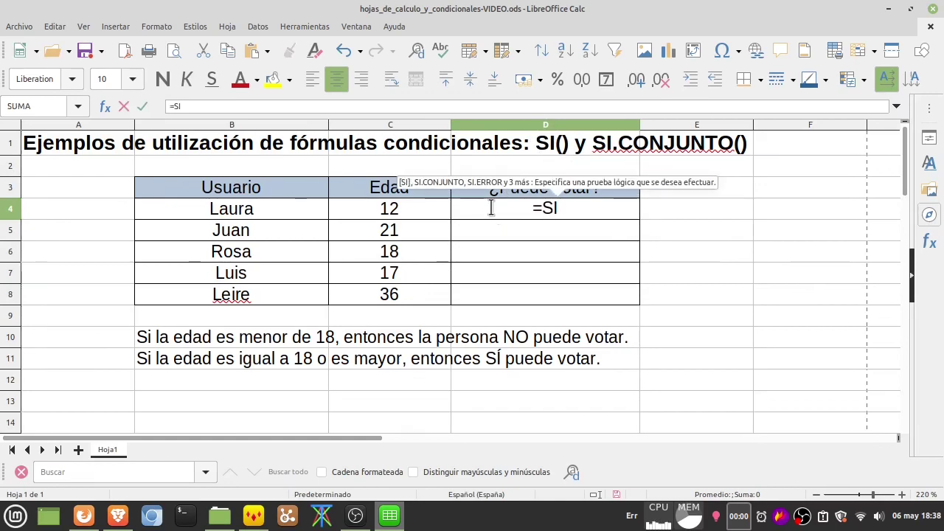
{"action": "type", "text": "("}
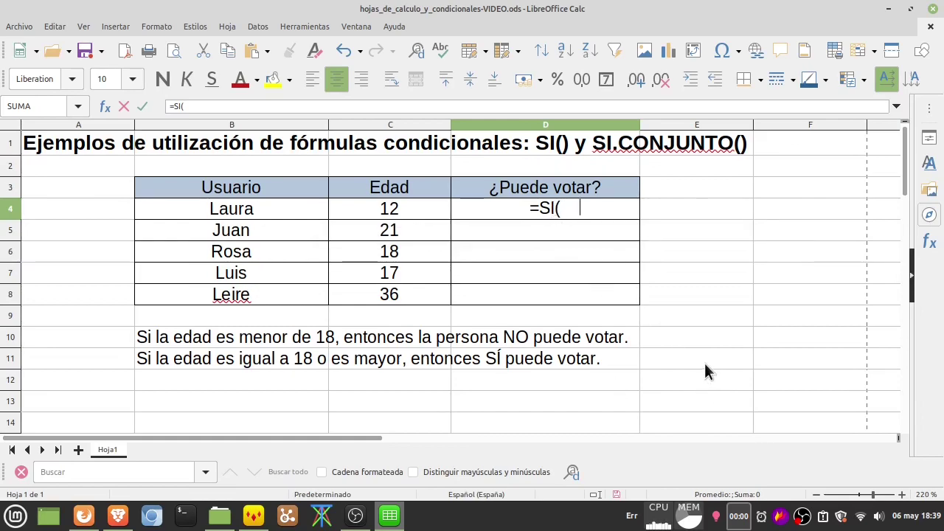
{"action": "left_click", "coordinate": [695, 339]}
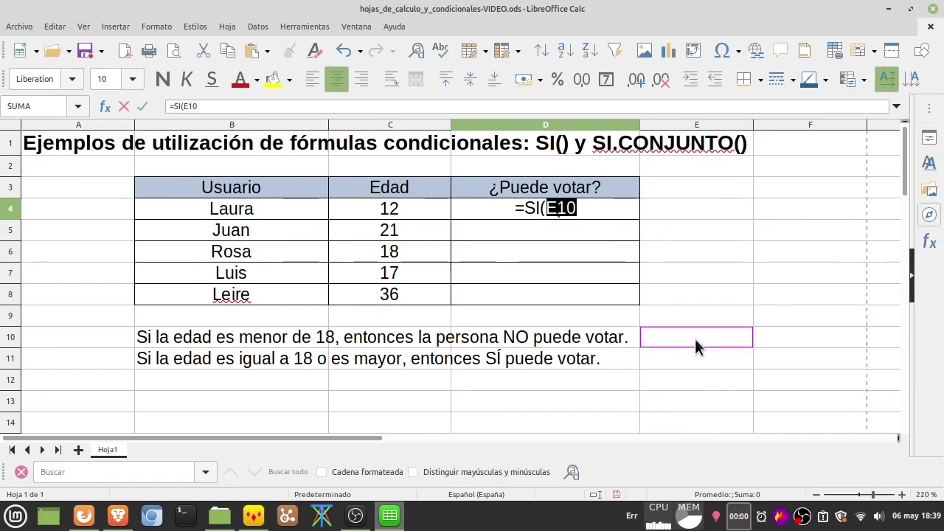
{"action": "key", "text": "Escape"}
Make the condition "edad es menor de 18," bold within the sentence in B10
{"action": "left_click", "coordinate": [689, 337]}
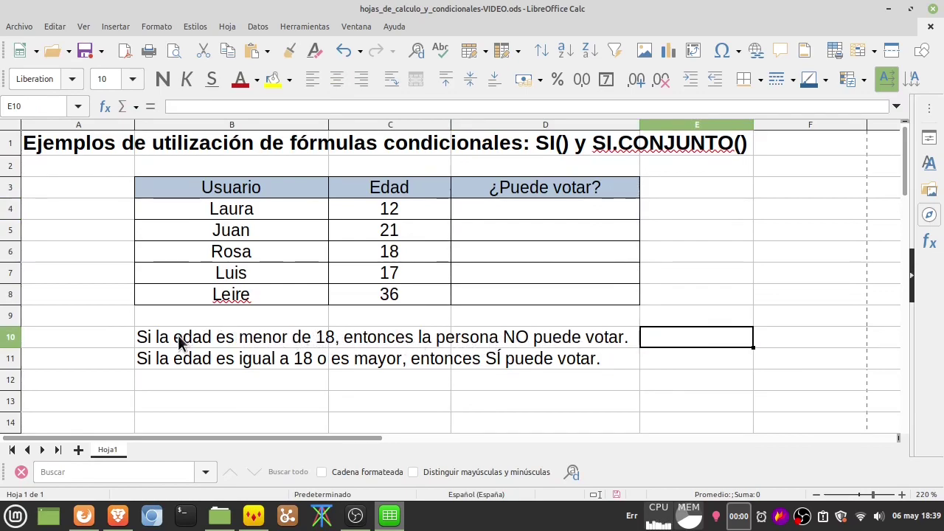
{"action": "left_click", "coordinate": [330, 335]}
{"action": "left_click", "coordinate": [221, 338]}
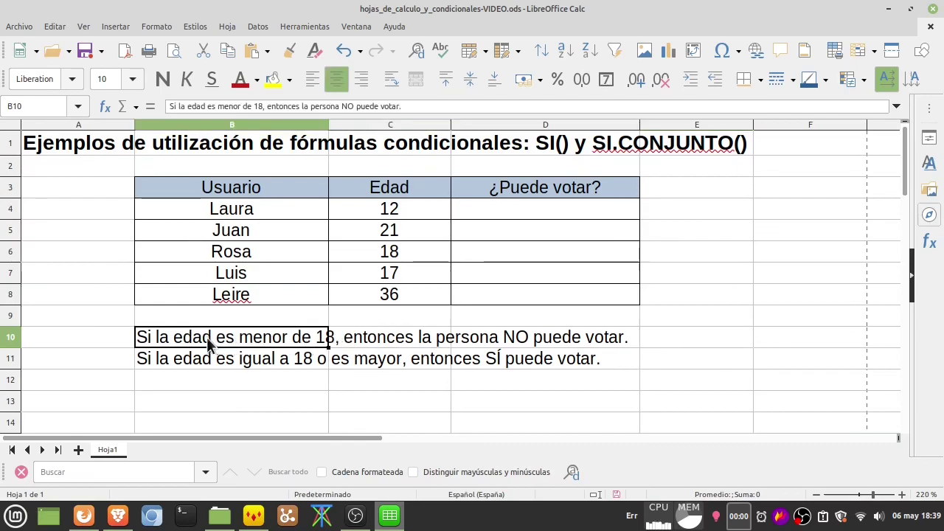
{"action": "double_click", "coordinate": [194, 337]}
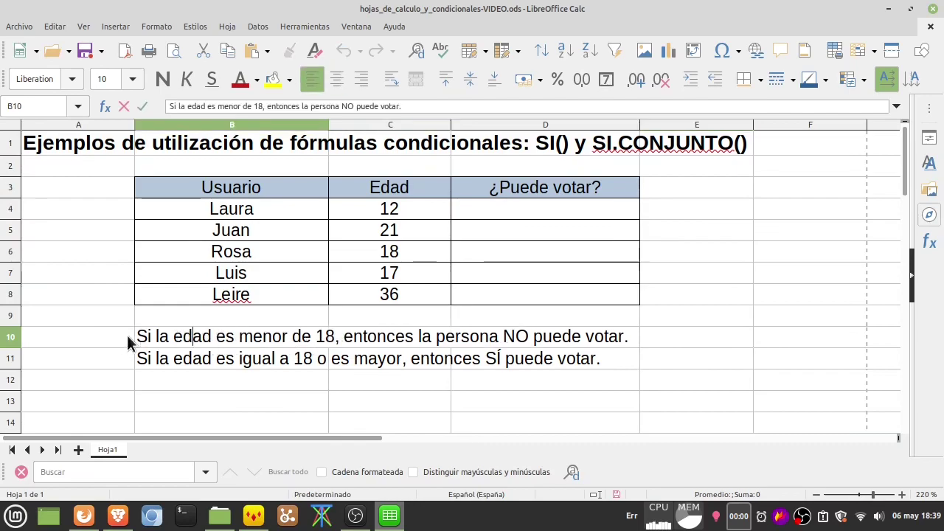
{"action": "left_click_drag", "start_coordinate": [169, 337], "coordinate": [341, 337]}
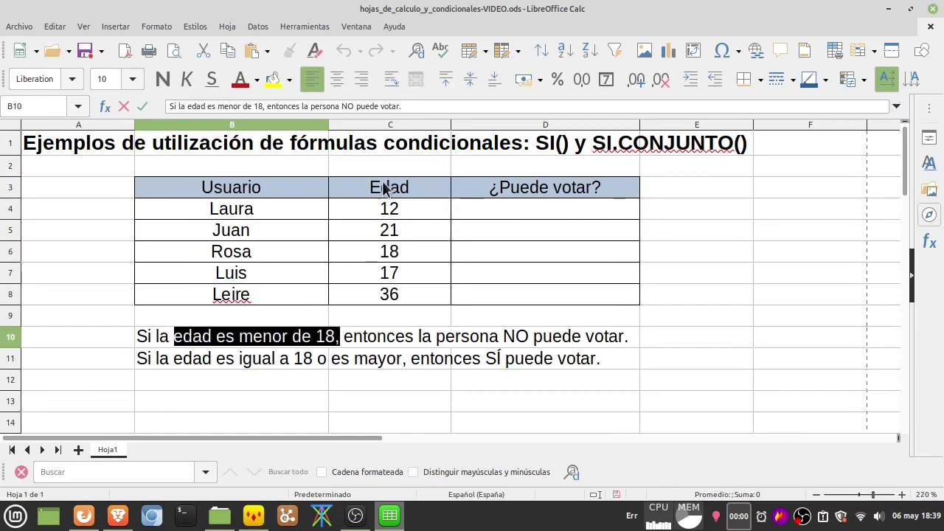
{"action": "left_click", "coordinate": [163, 80]}
Make the condition "edad es igual a 18 o es mayor" bold within the sentence in B11
{"action": "left_click", "coordinate": [219, 373]}
{"action": "double_click", "coordinate": [213, 358]}
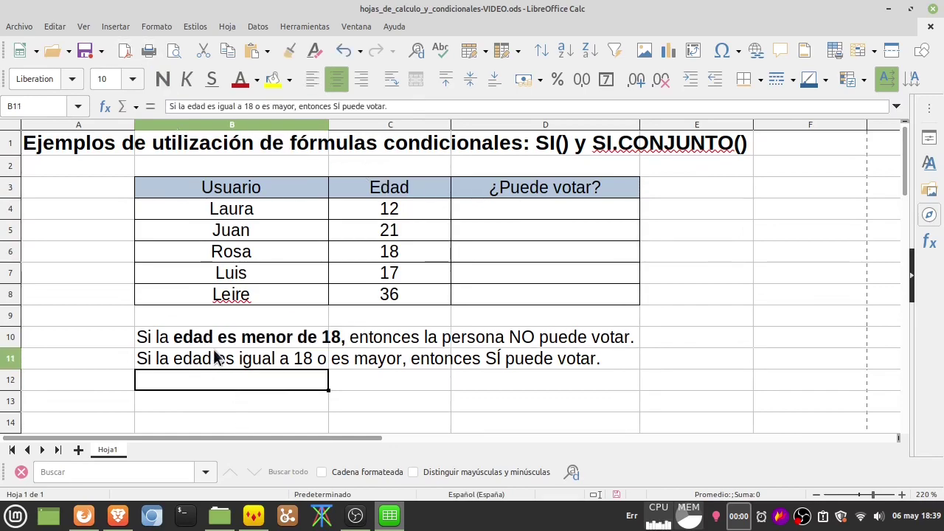
{"action": "left_click_drag", "start_coordinate": [174, 358], "coordinate": [405, 360]}
{"action": "left_click", "coordinate": [163, 79]}
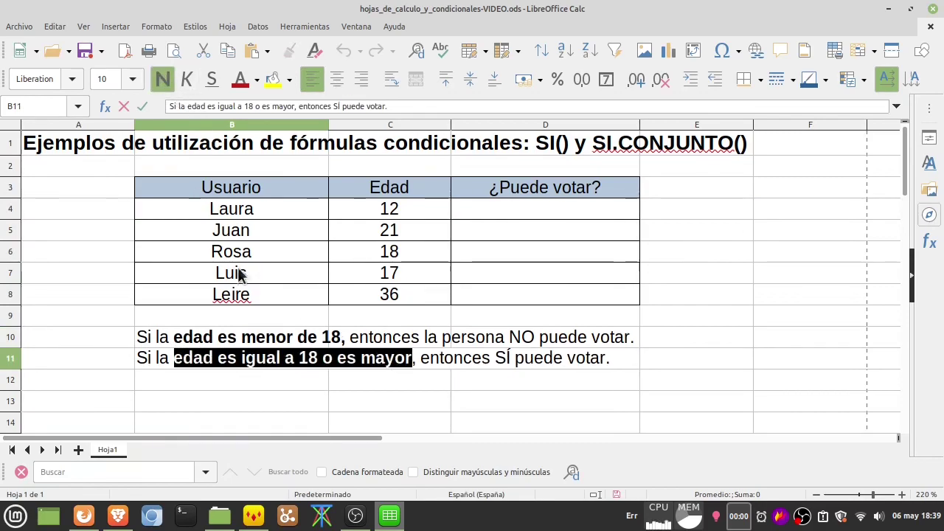
{"action": "left_click", "coordinate": [312, 393]}
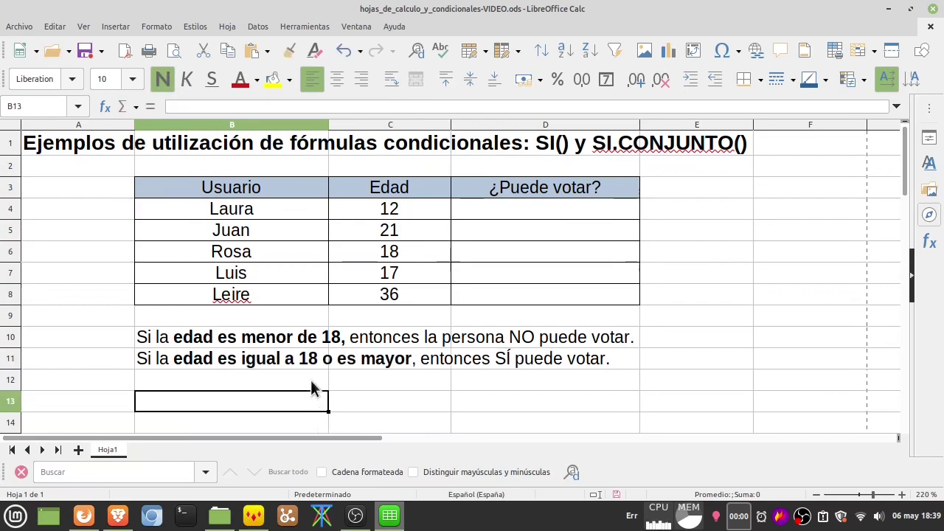
Write the conditions beside the two rules: "Edad<18" in E10 and "Edad>=18" in E11
{"action": "left_click", "coordinate": [694, 338]}
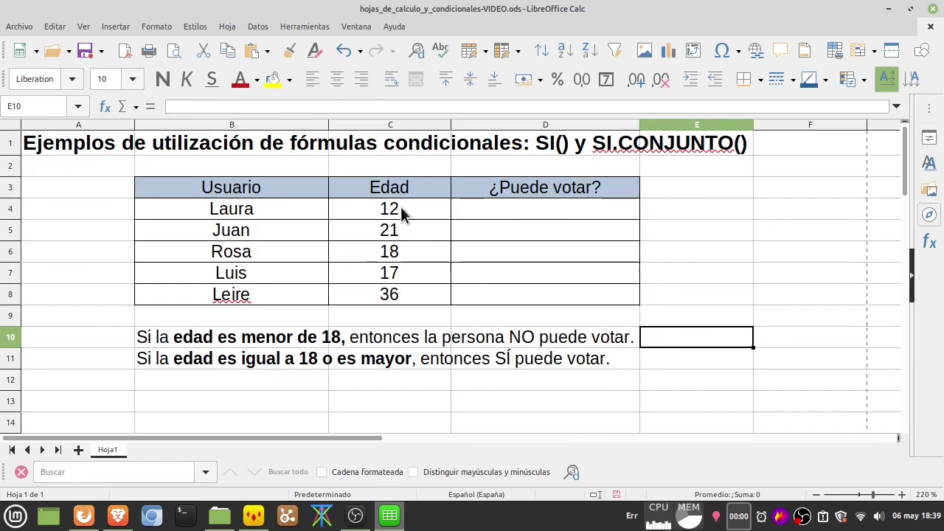
{"action": "double_click", "coordinate": [691, 337]}
{"action": "type", "text": "edad<18"}
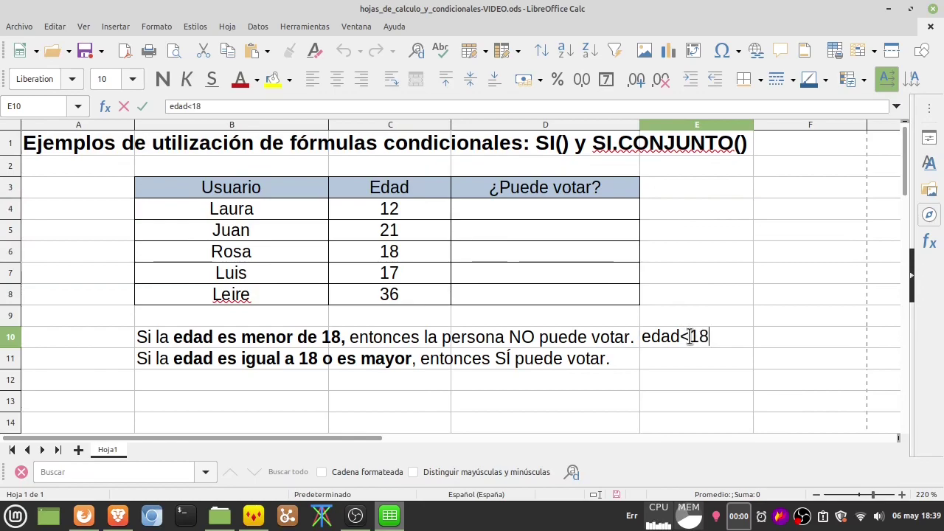
{"action": "key", "text": "Return"}
{"action": "type", "text": "edad"}
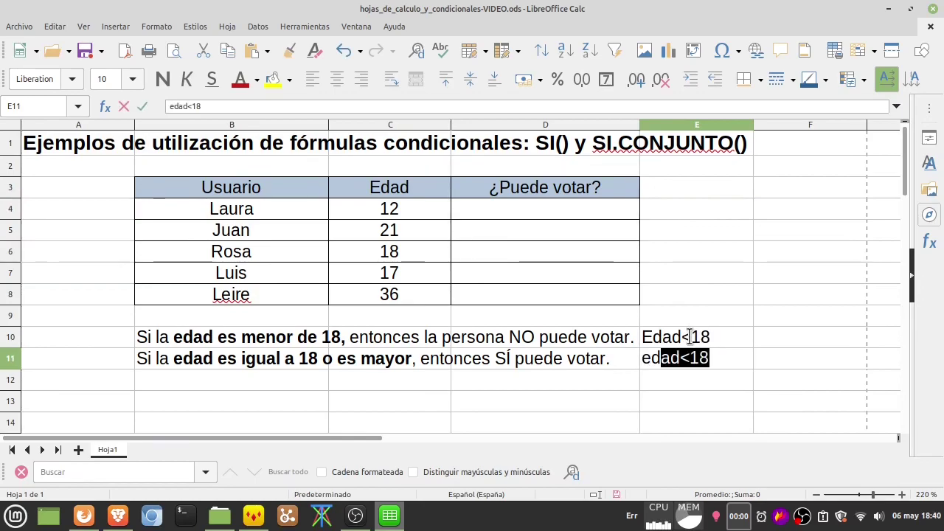
{"action": "type", "text": ">=18"}
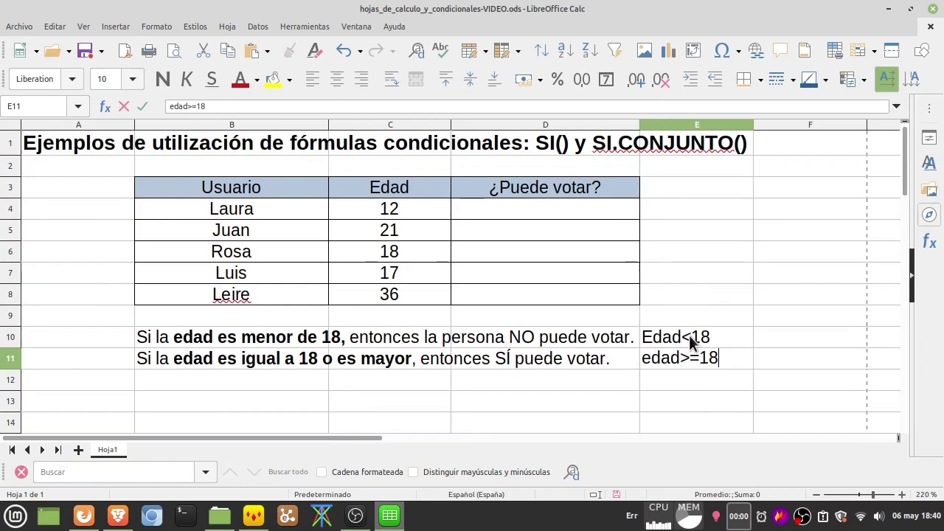
{"action": "key", "text": "Return"}
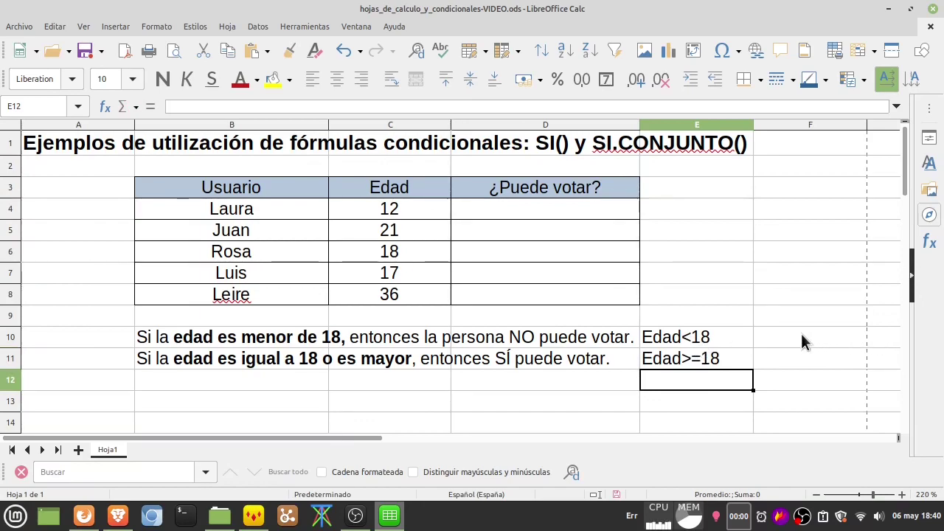
Enter the logical test =C4<18 in E4 and fill it down through E8
{"action": "left_click", "coordinate": [655, 209]}
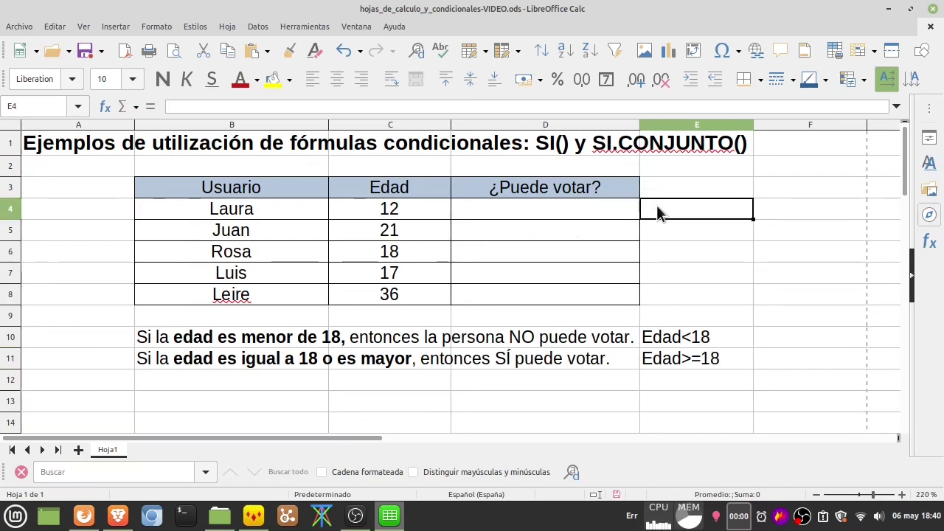
{"action": "type", "text": "="}
{"action": "key", "text": "Left"}
{"action": "key", "text": "Left"}
{"action": "key", "text": "Left"}
{"action": "key", "text": "Right"}
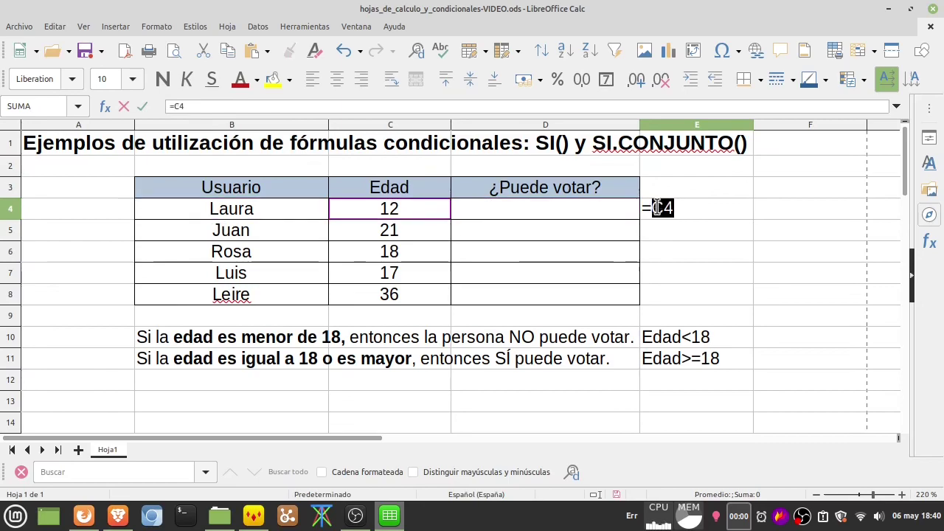
{"action": "type", "text": "<18"}
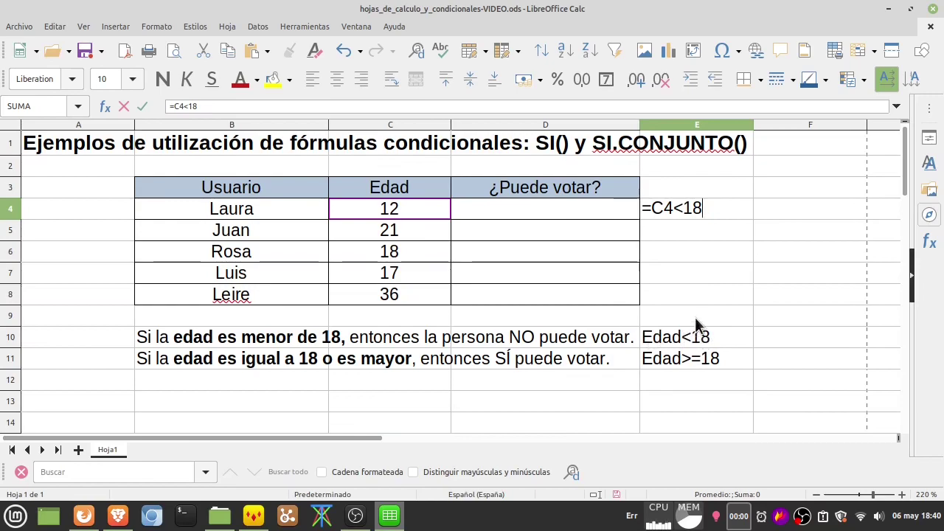
{"action": "key", "text": "Return"}
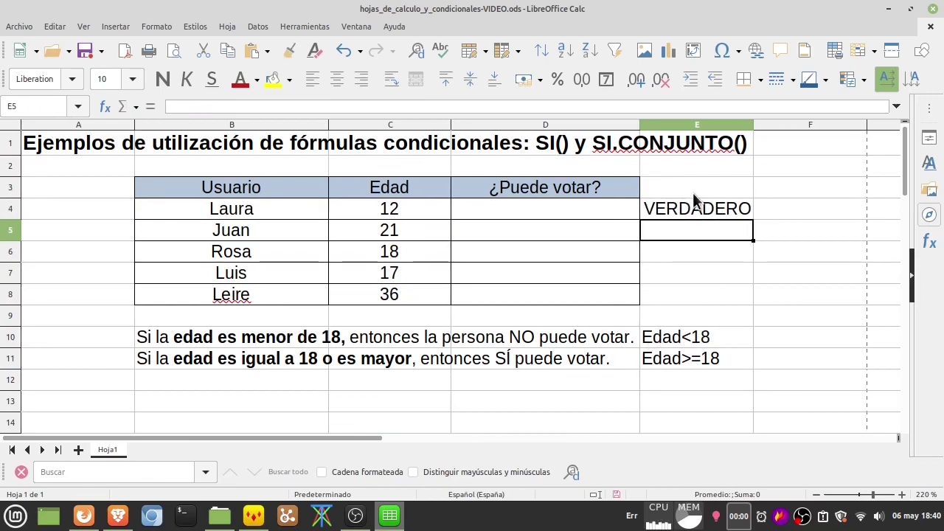
{"action": "left_click", "coordinate": [733, 212]}
{"action": "left_click_drag", "start_coordinate": [752, 219], "coordinate": [753, 299]}
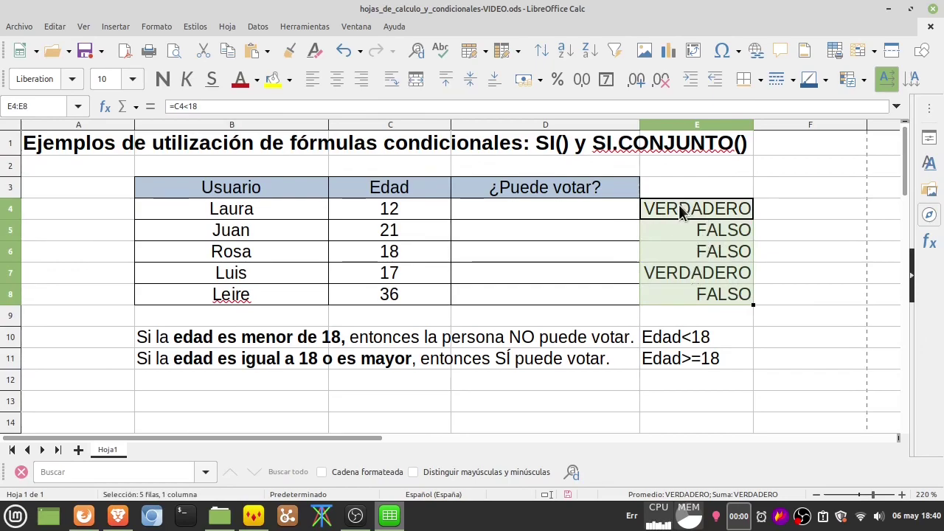
Select the ages under 18 in the Edad column, then the remaining ages, to compare them with the logical test results
{"action": "left_click", "coordinate": [395, 209]}
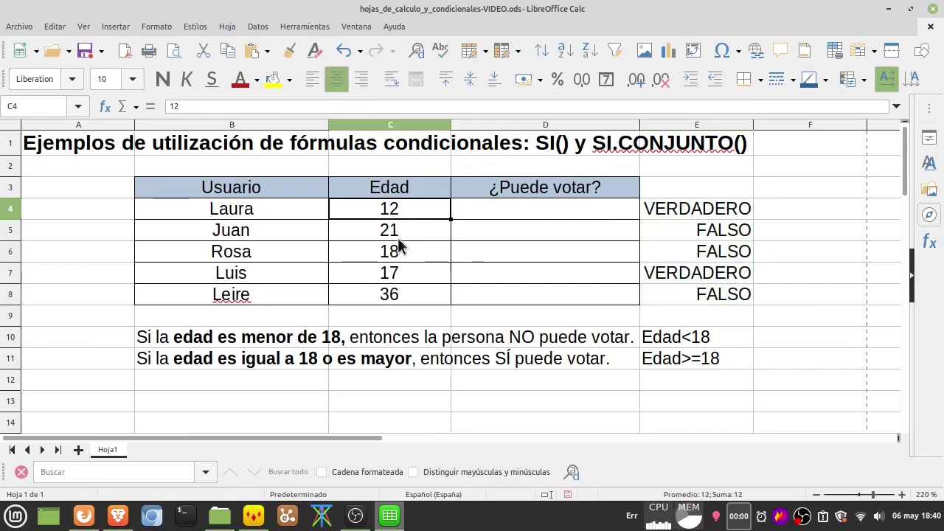
{"action": "left_click", "coordinate": [403, 275], "text": "ctrl"}
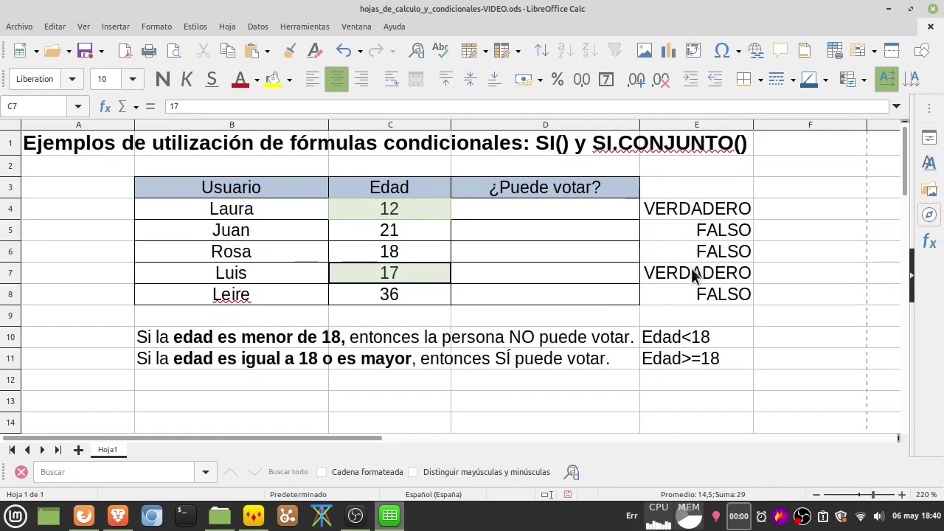
{"action": "left_click", "coordinate": [388, 235]}
{"action": "left_click", "coordinate": [391, 253], "text": "ctrl"}
{"action": "left_click", "coordinate": [392, 290], "text": "ctrl"}
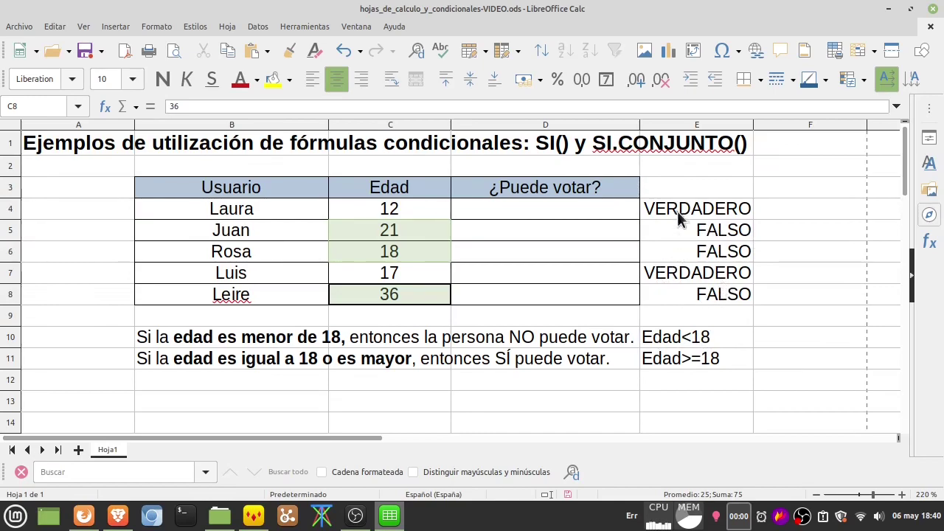
Begin an SI() formula in D4 with C4 as the test and "Sí, puede votar" as the value when true
{"action": "double_click", "coordinate": [590, 209]}
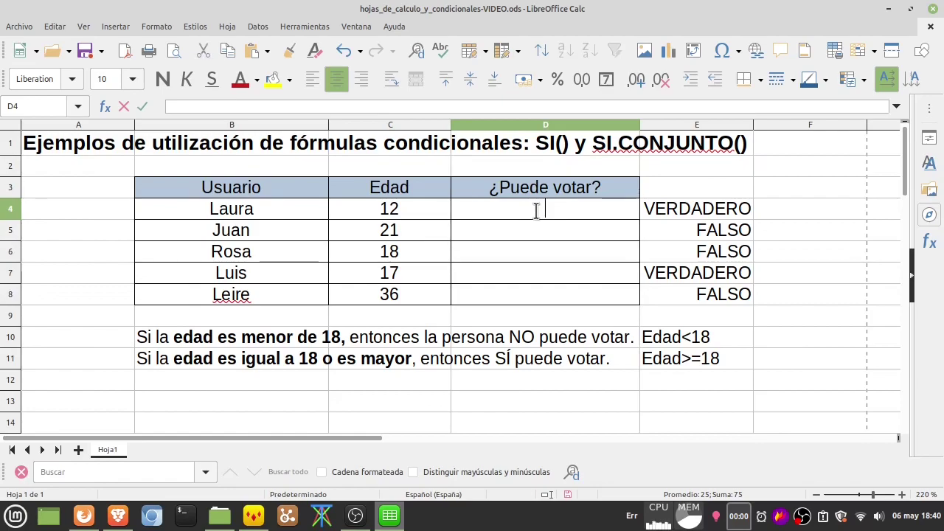
{"action": "type", "text": "="}
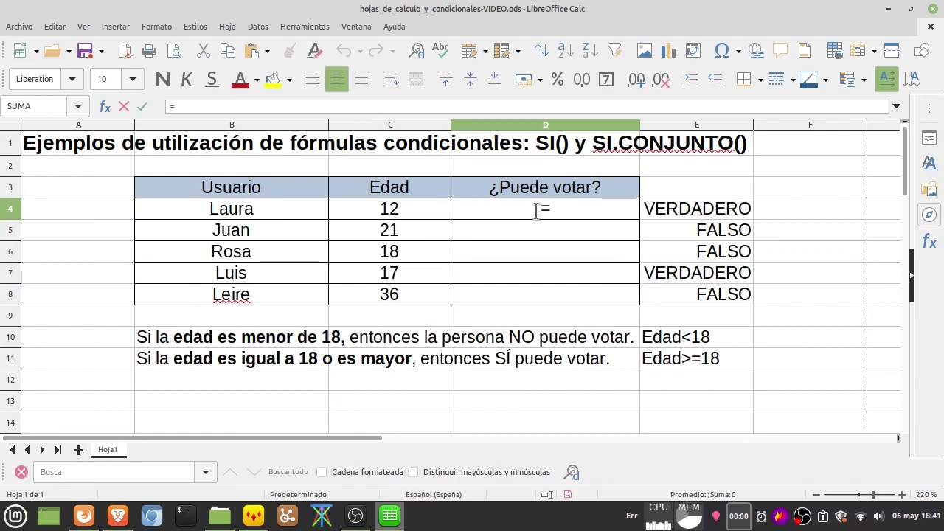
{"action": "type", "text": "SI"}
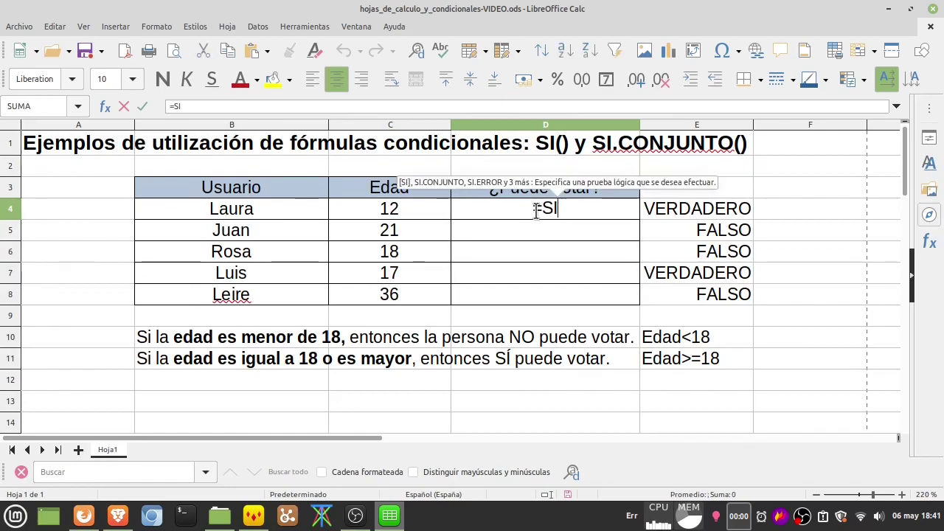
{"action": "type", "text": "("}
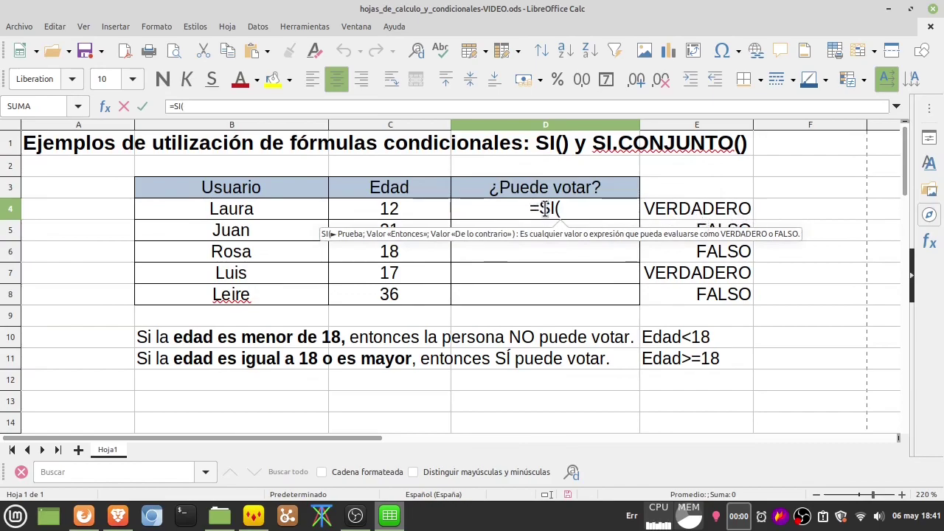
{"action": "left_click", "coordinate": [396, 210]}
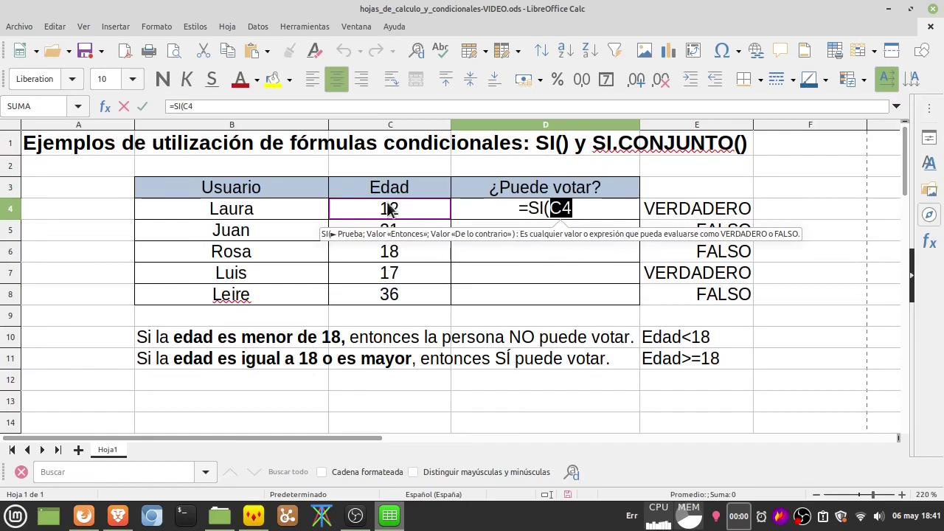
{"action": "left_click", "coordinate": [590, 209]}
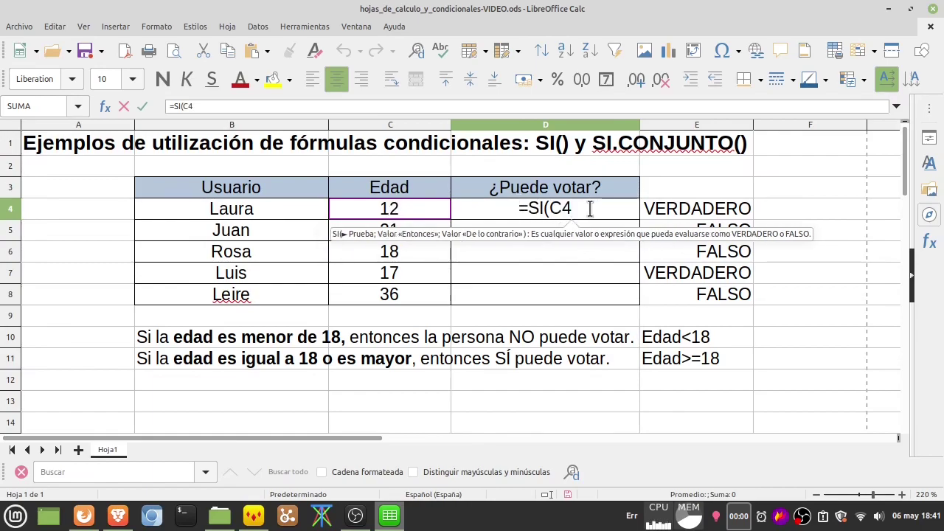
{"action": "type", "text": ";"}
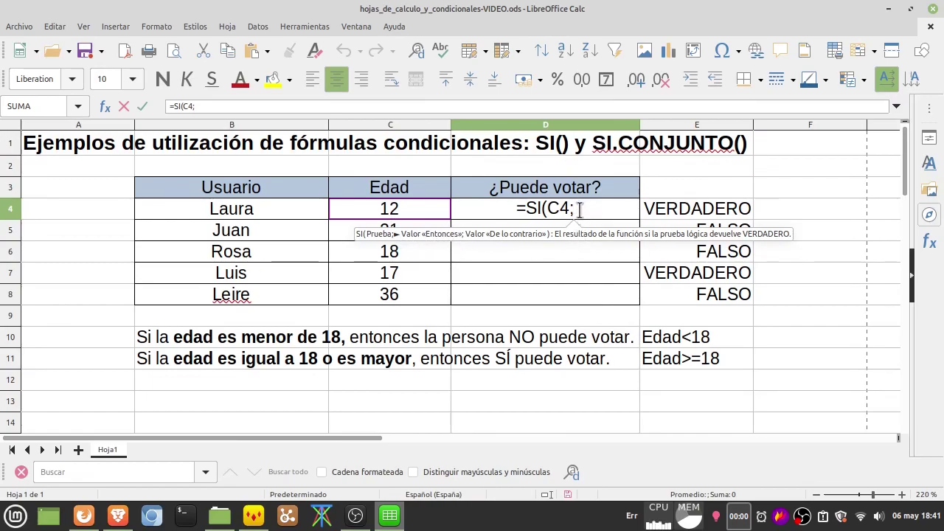
{"action": "type", "text": "\""}
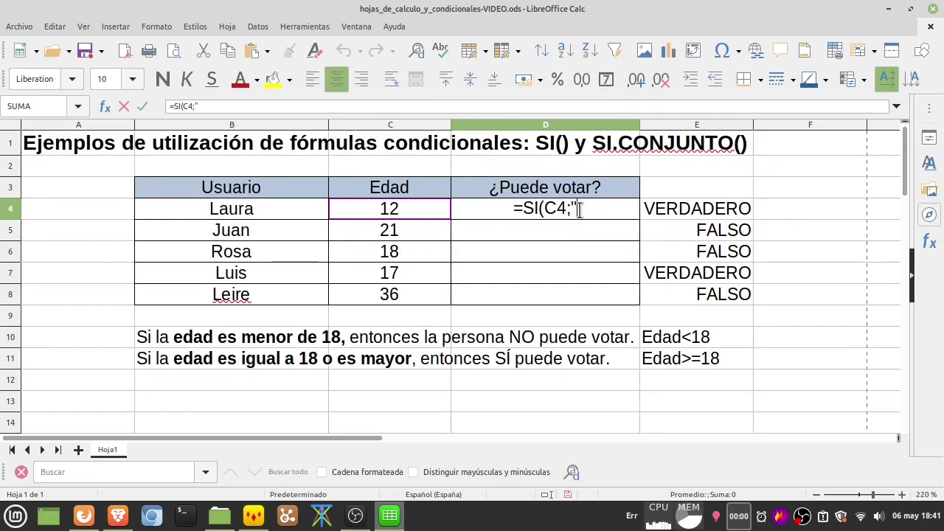
{"action": "type", "text": "S"}
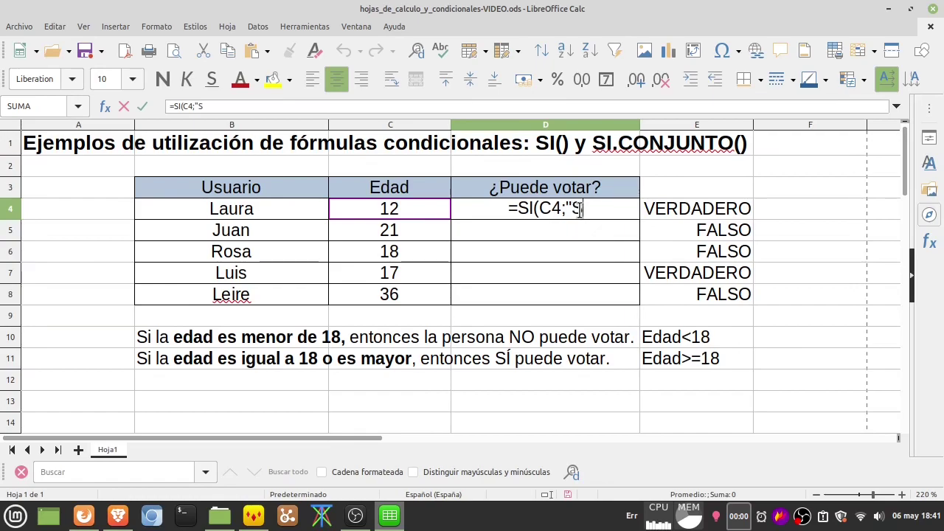
{"action": "type", "text": "í, puede d"}
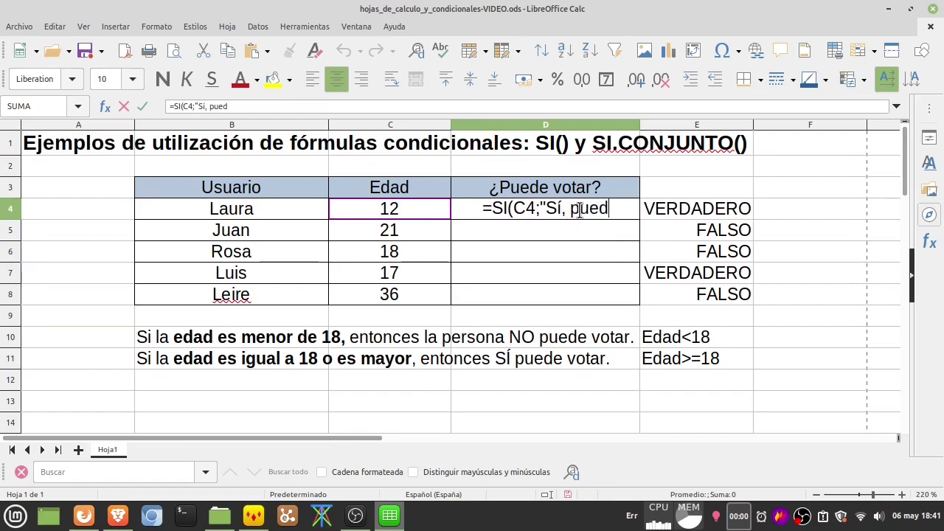
{"action": "key", "text": "BackSpace"}
{"action": "key", "text": "BackSpace"}
{"action": "type", "text": "vo"}
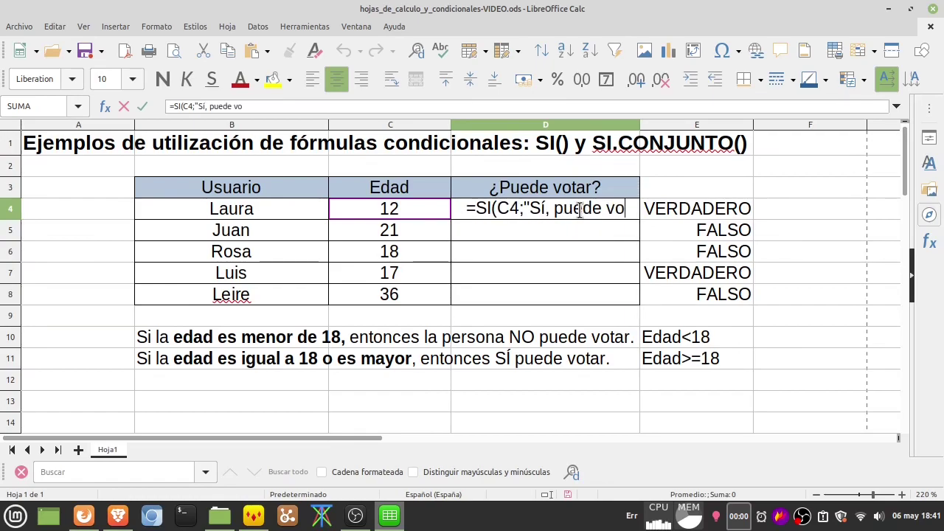
{"action": "type", "text": "tar\""}
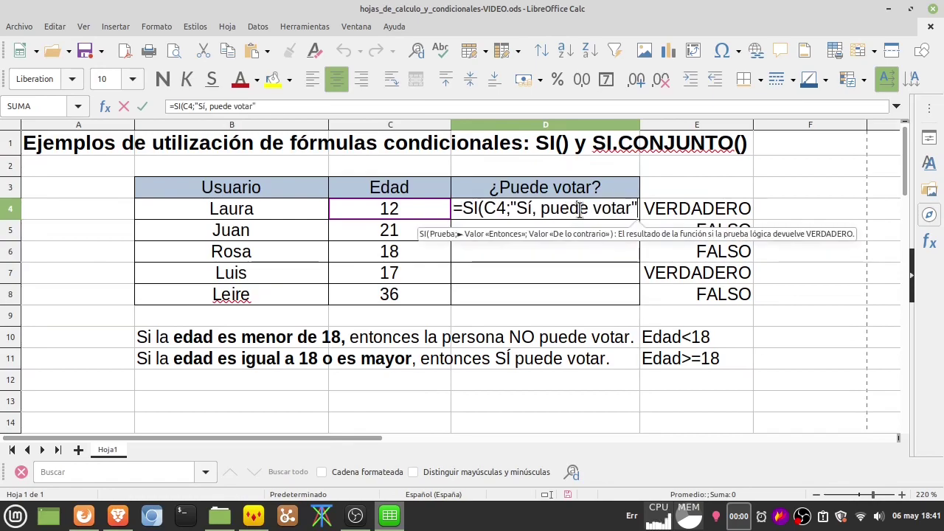
Complete the D4 formula with "No, todavía no puede votar" as the value when the test is false
{"action": "type", "text": ";"}
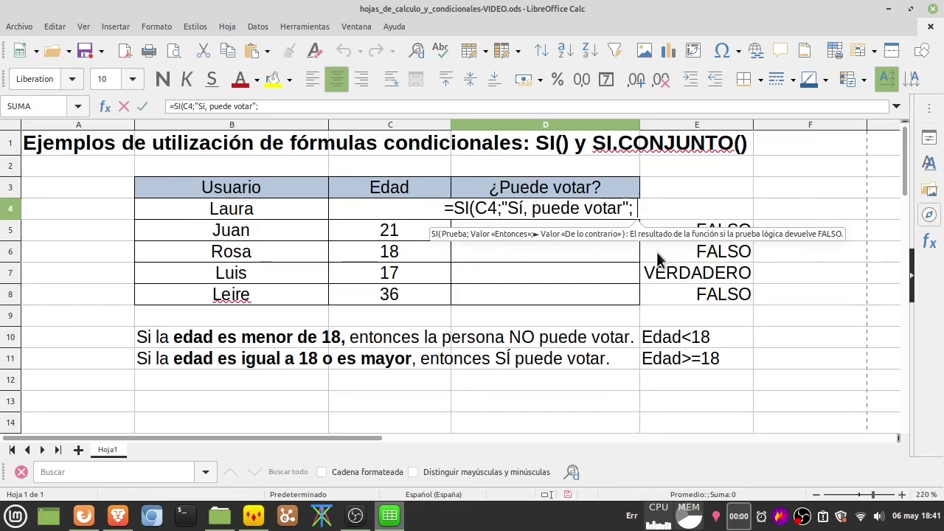
{"action": "type", "text": "\""}
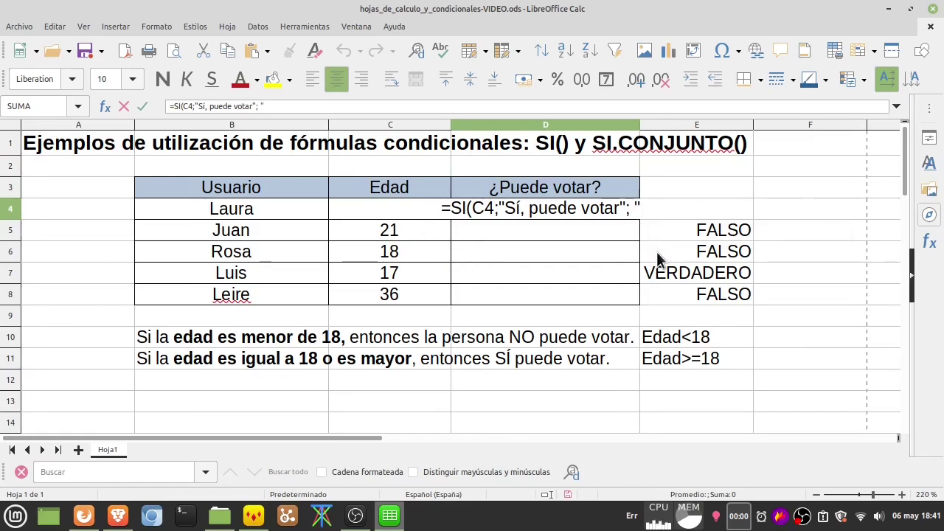
{"action": "type", "text": "N"}
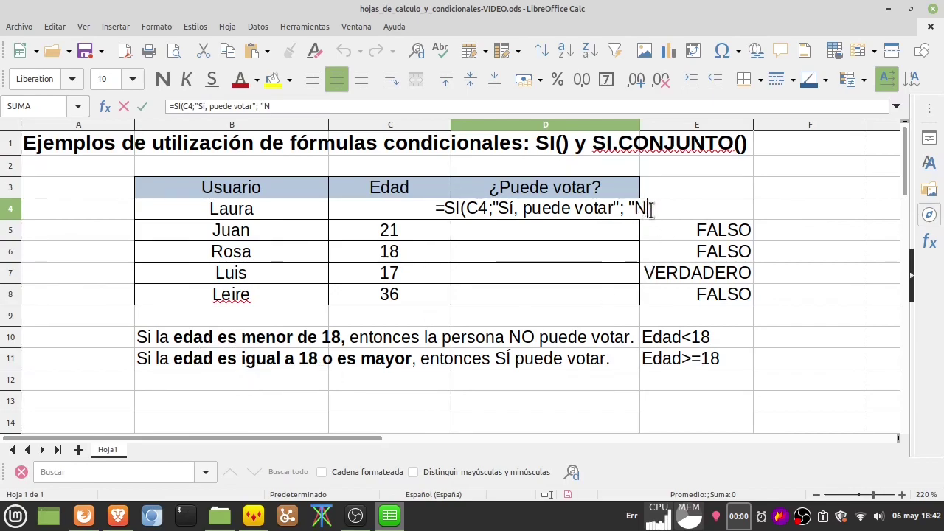
{"action": "type", "text": "o"}
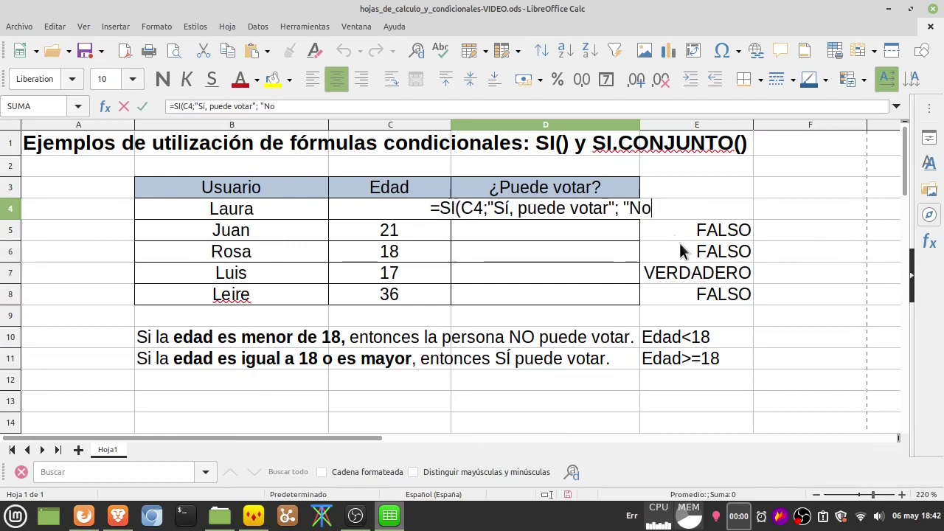
{"action": "type", "text": ", tod"}
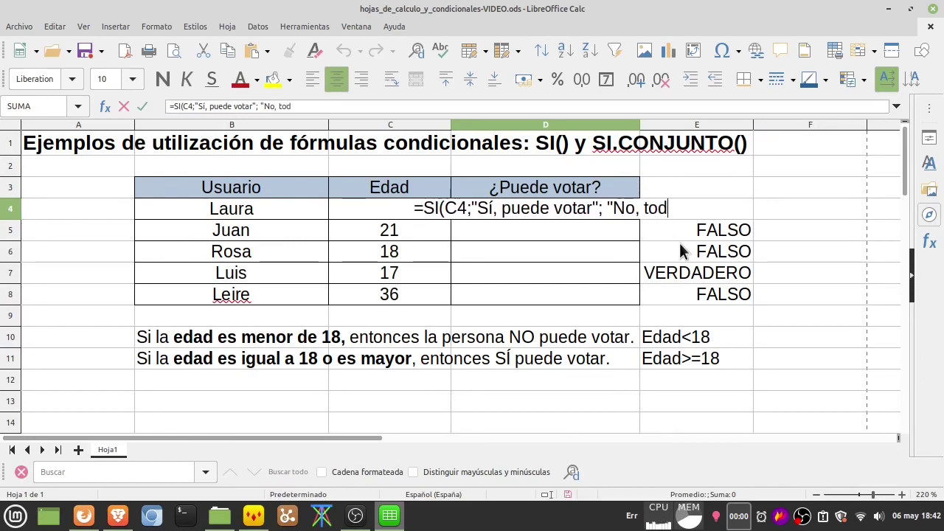
{"action": "type", "text": "abía"}
{"action": "key", "text": "BackSpace"}
{"action": "key", "text": "BackSpace"}
{"action": "key", "text": "BackSpace"}
{"action": "type", "text": "vía"}
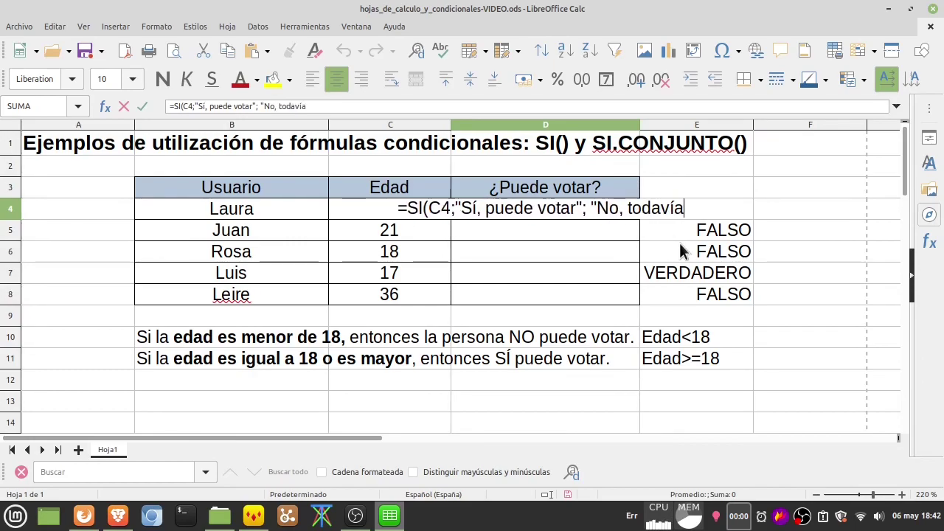
{"action": "type", "text": " no puede votar\""}
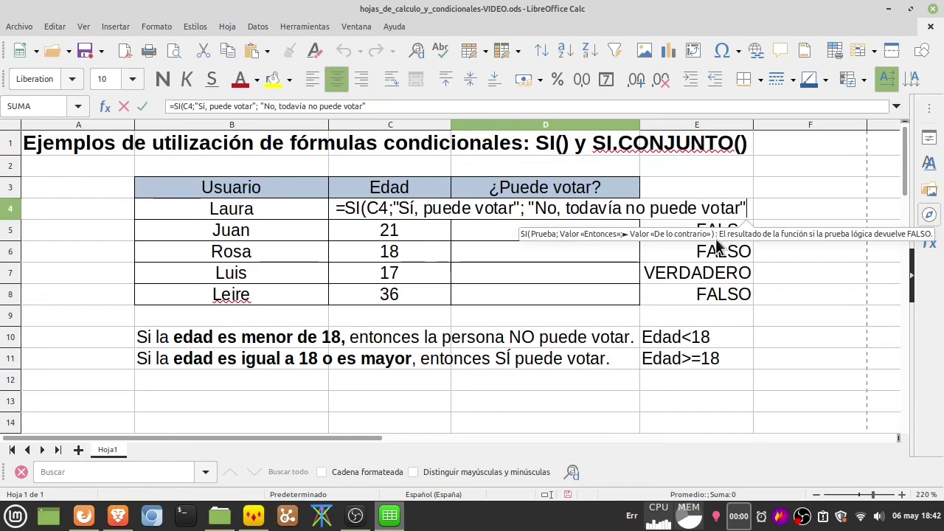
{"action": "type", "text": ")"}
{"action": "key", "text": "Return"}
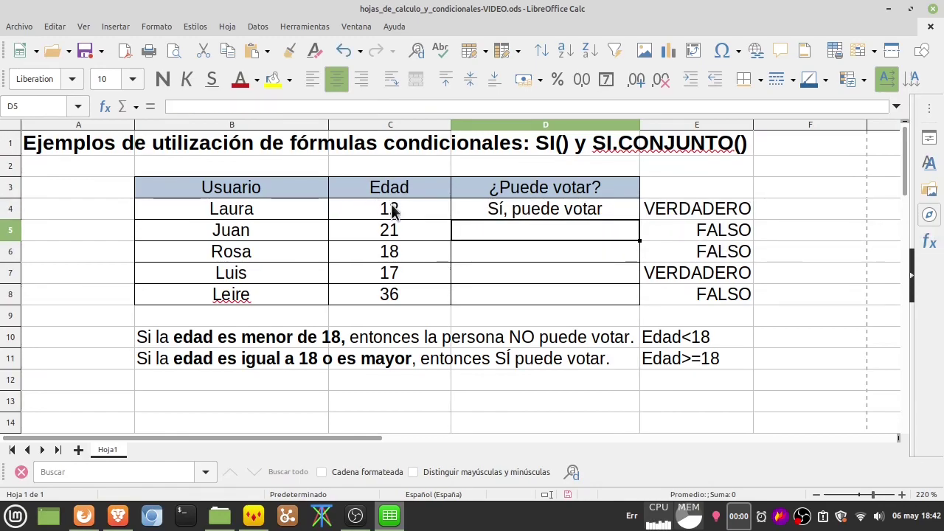
Fill the D4 formula down through D8 and check the formula copied into D5
{"action": "left_click", "coordinate": [742, 209]}
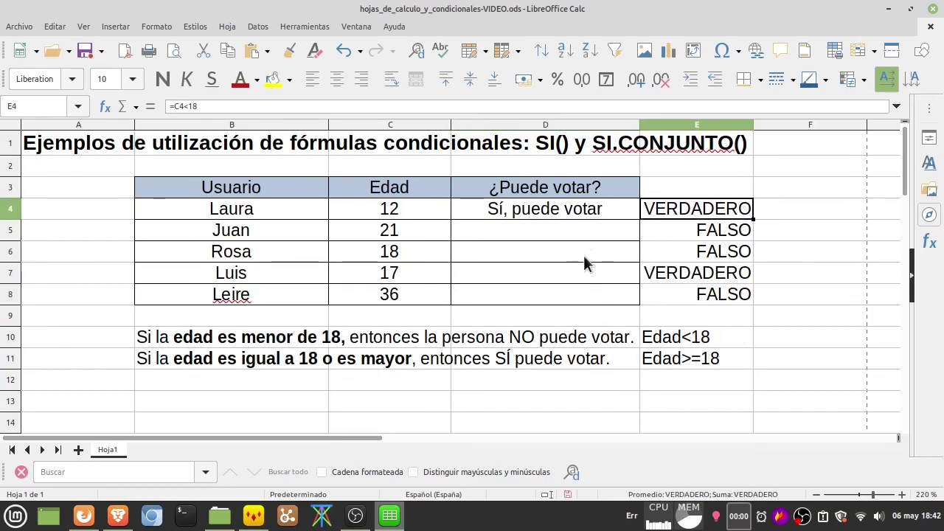
{"action": "left_click", "coordinate": [586, 211]}
{"action": "left_click_drag", "start_coordinate": [639, 219], "coordinate": [631, 300]}
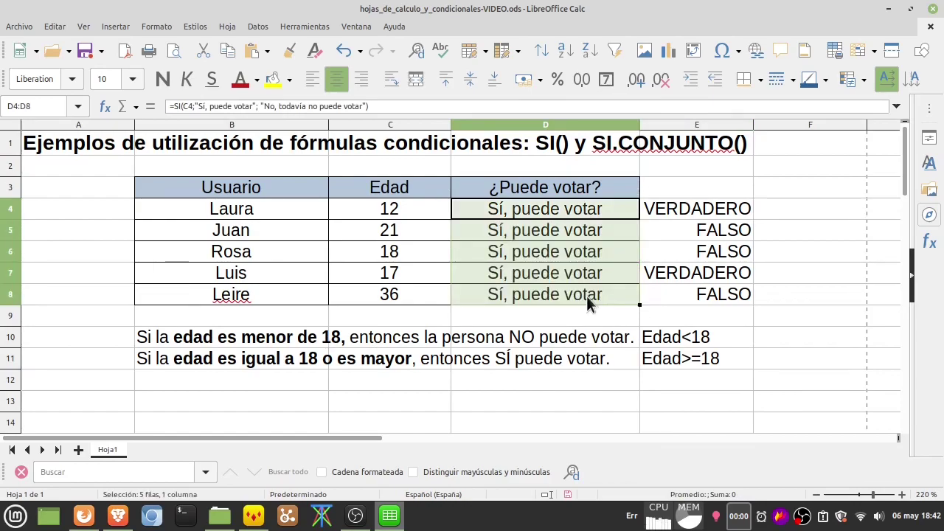
{"action": "left_click", "coordinate": [529, 226]}
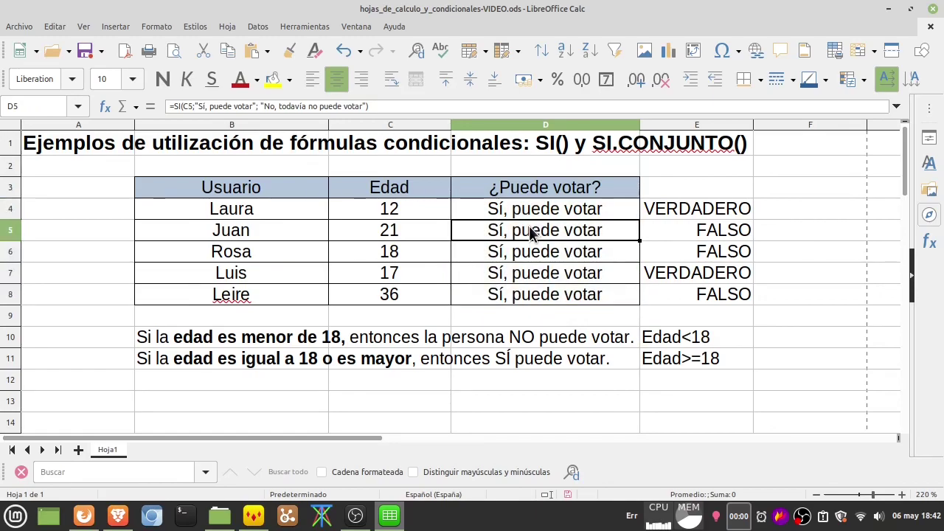
{"action": "double_click", "coordinate": [529, 226]}
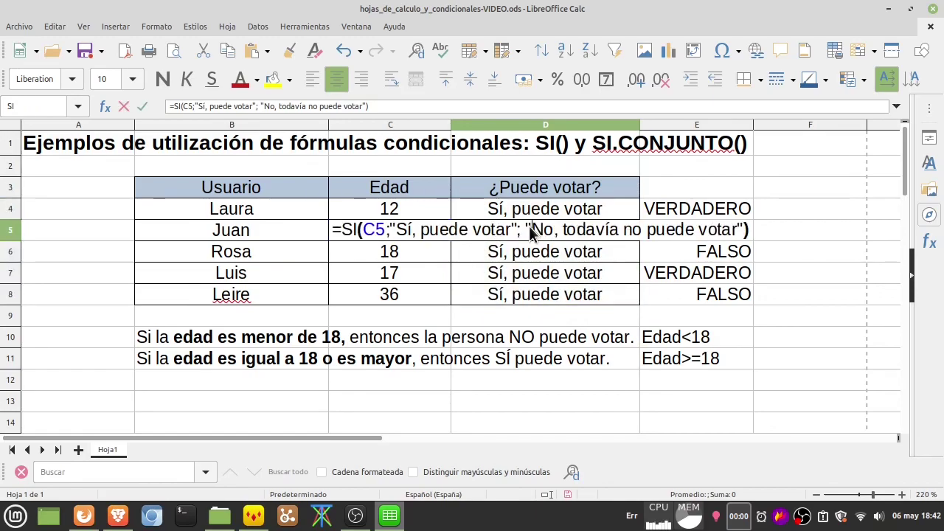
{"action": "key", "text": "Escape"}
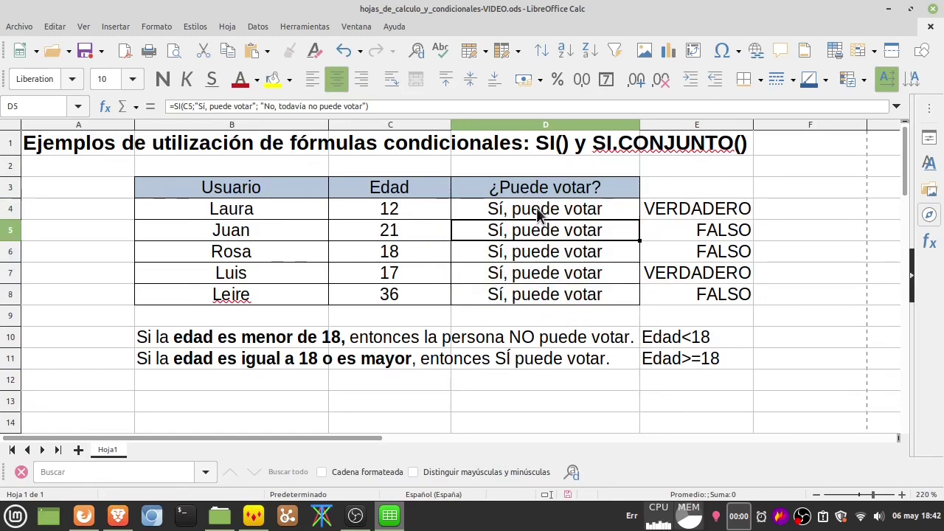
Change the logical test in the D4 SI() formula to C4<18
{"action": "double_click", "coordinate": [537, 207]}
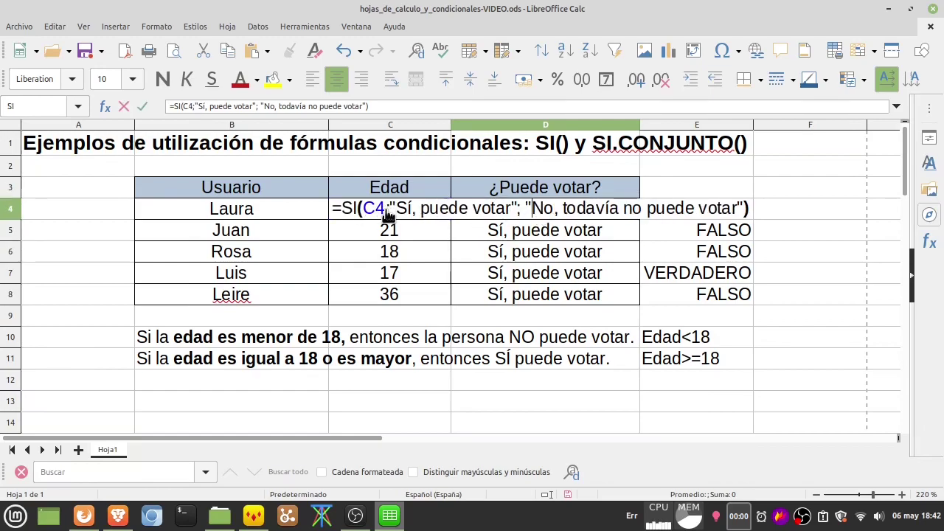
{"action": "key", "text": "Left"}
{"action": "key", "text": "Left"}
{"action": "key", "text": "Left"}
{"action": "key", "text": "Left"}
{"action": "key", "text": "Left"}
{"action": "key", "text": "Left"}
{"action": "key", "text": "Left"}
{"action": "key", "text": "Left"}
{"action": "key", "text": "Left"}
{"action": "key", "text": "Left"}
{"action": "key", "text": "Left"}
{"action": "key", "text": "Left"}
{"action": "key", "text": "Left"}
{"action": "key", "text": "Left"}
{"action": "key", "text": "Left"}
{"action": "key", "text": "Left"}
{"action": "key", "text": "Left"}
{"action": "key", "text": "Left"}
{"action": "key", "text": "Left"}
{"action": "key", "text": "Left"}
{"action": "key", "text": "Left"}
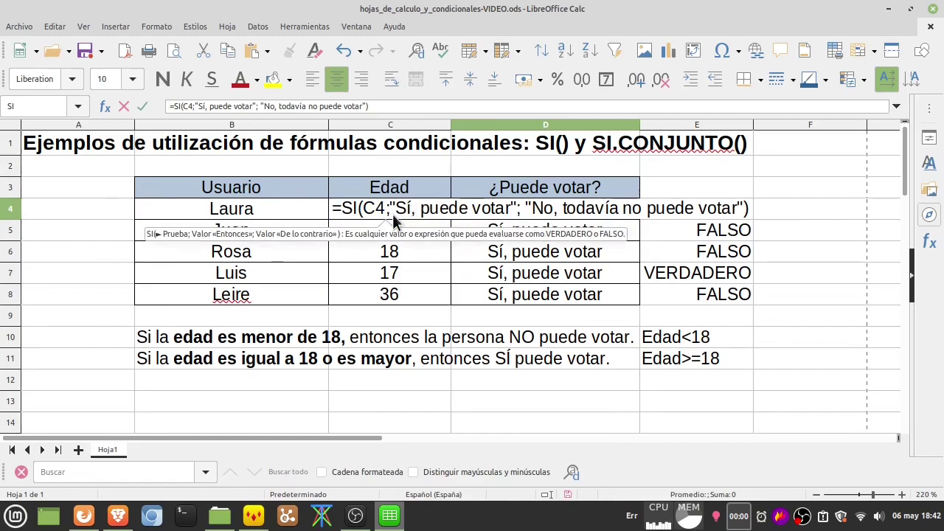
{"action": "type", "text": ">18"}
{"action": "key", "text": "Left"}
{"action": "key", "text": "Left"}
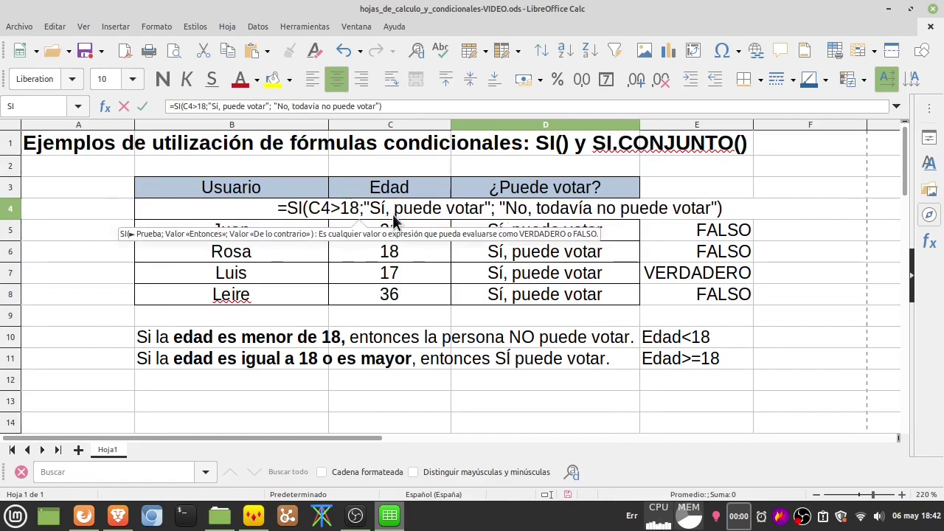
{"action": "key", "text": "BackSpace"}
{"action": "type", "text": "<"}
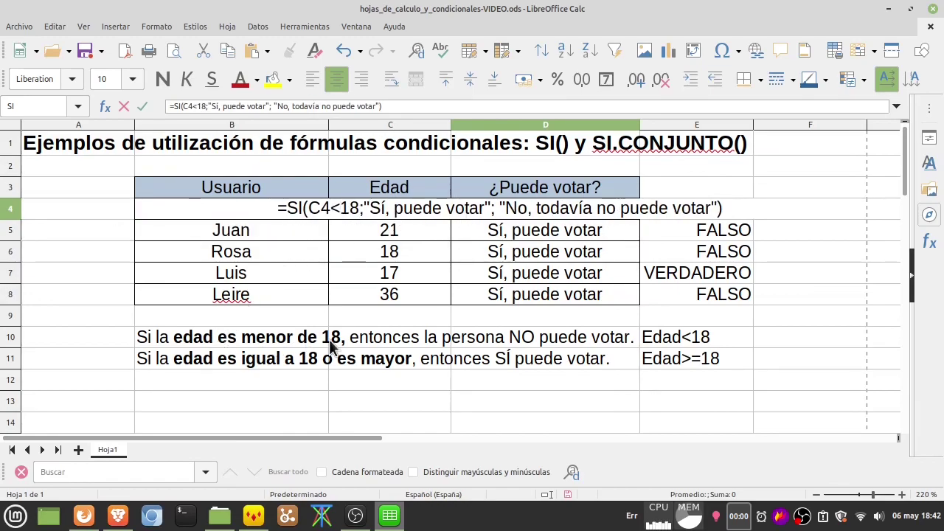
{"action": "left_click", "coordinate": [736, 210]}
{"action": "key", "text": "Return"}
Fill the D4 formula down through D8 and widen column D to fit the longer text
{"action": "left_click", "coordinate": [634, 214]}
{"action": "left_click_drag", "start_coordinate": [639, 219], "coordinate": [635, 306]}
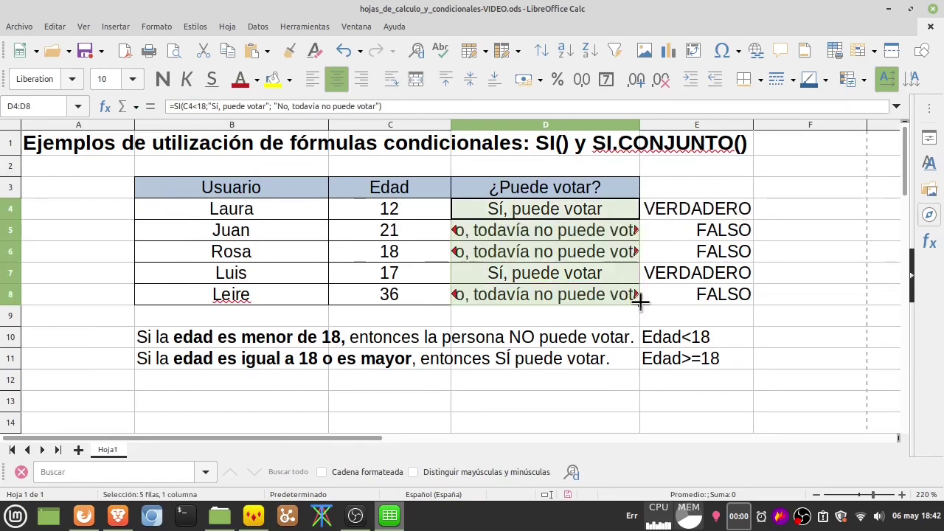
{"action": "left_click_drag", "start_coordinate": [639, 121], "coordinate": [689, 124]}
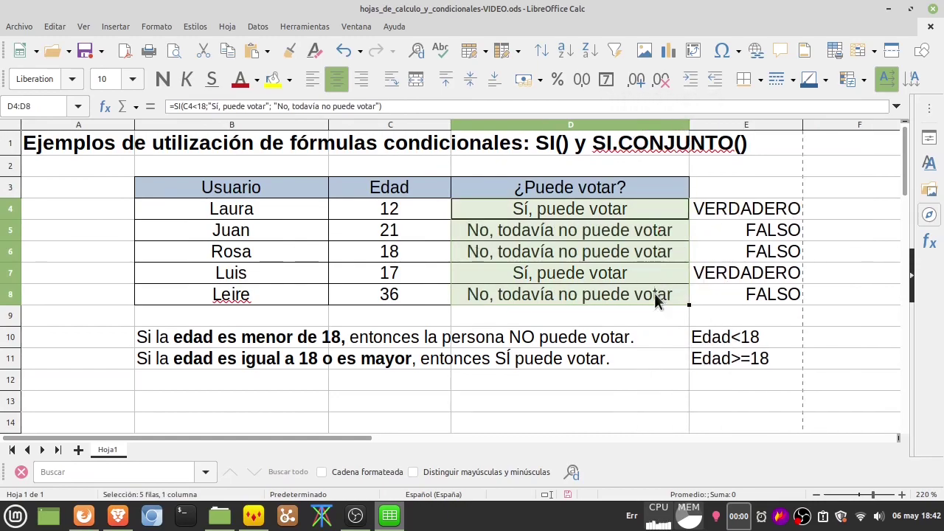
{"action": "left_click", "coordinate": [641, 187]}
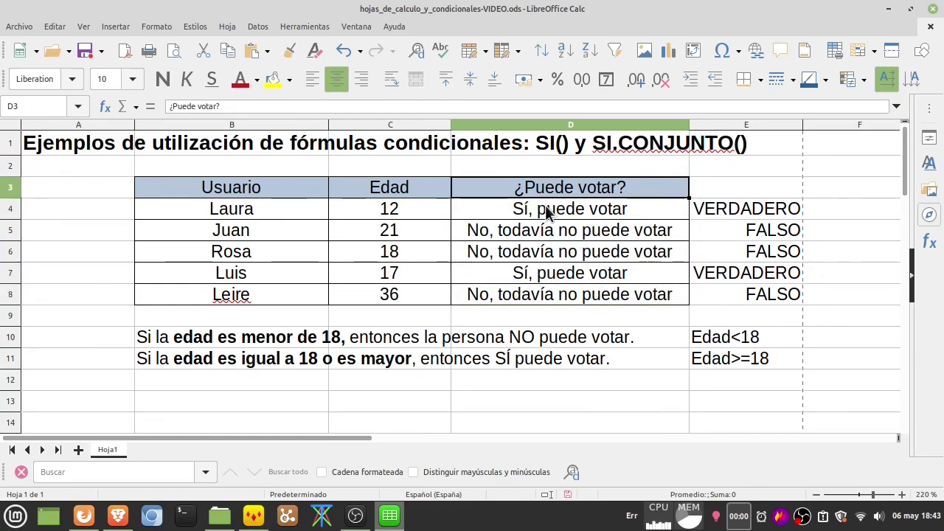
Examine the Cliente, Saldo and Observaciones table in rows 16 to 22
{"action": "scroll", "coordinate": [505, 262], "scroll_direction": "down", "scroll_amount": 4}
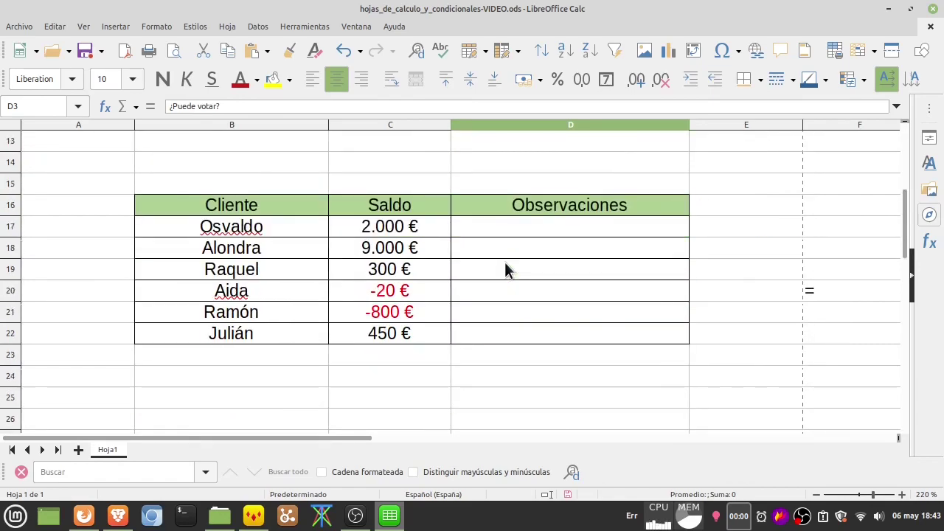
{"action": "scroll", "coordinate": [506, 266], "scroll_direction": "down", "scroll_amount": 1}
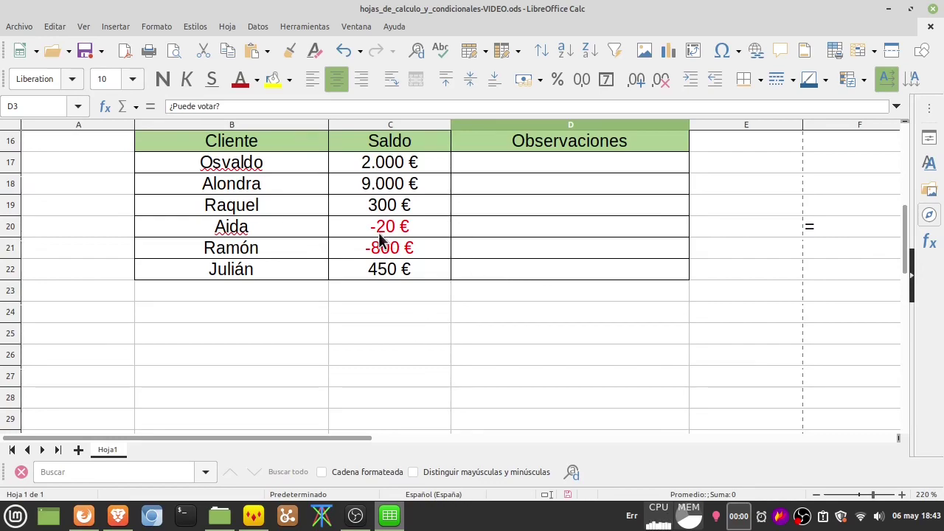
{"action": "type", "text": "x"}
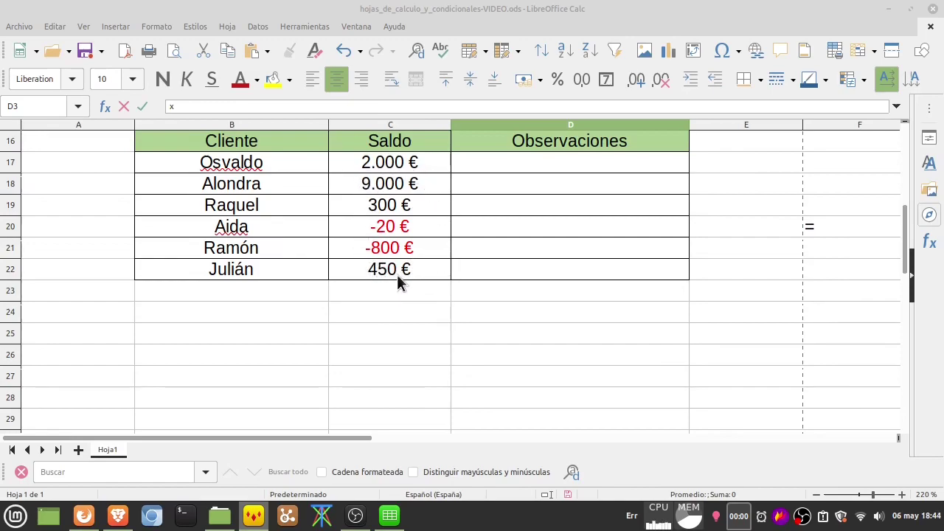
Paste the two copied account balance rules into B24 and B25 and left-align both cells
{"action": "left_click", "coordinate": [160, 313]}
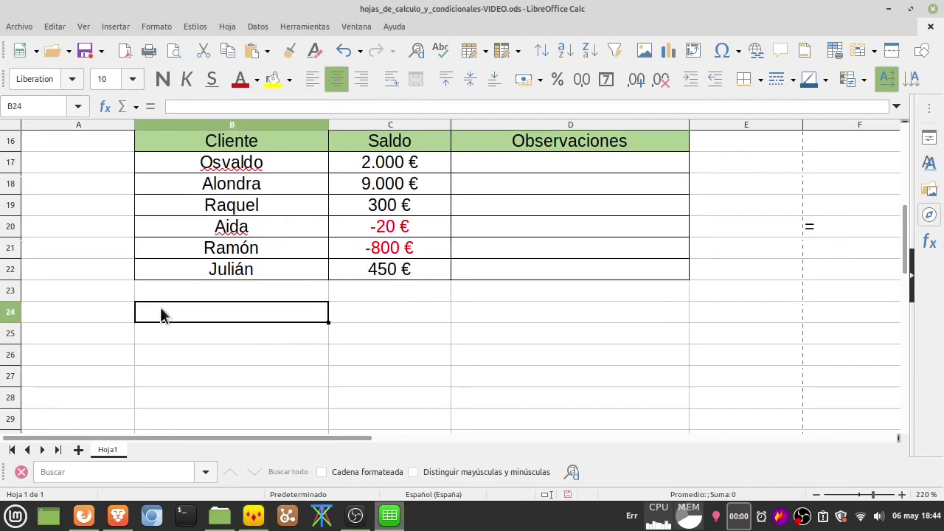
{"action": "key", "text": "ctrl+v"}
{"action": "left_click", "coordinate": [727, 453]}
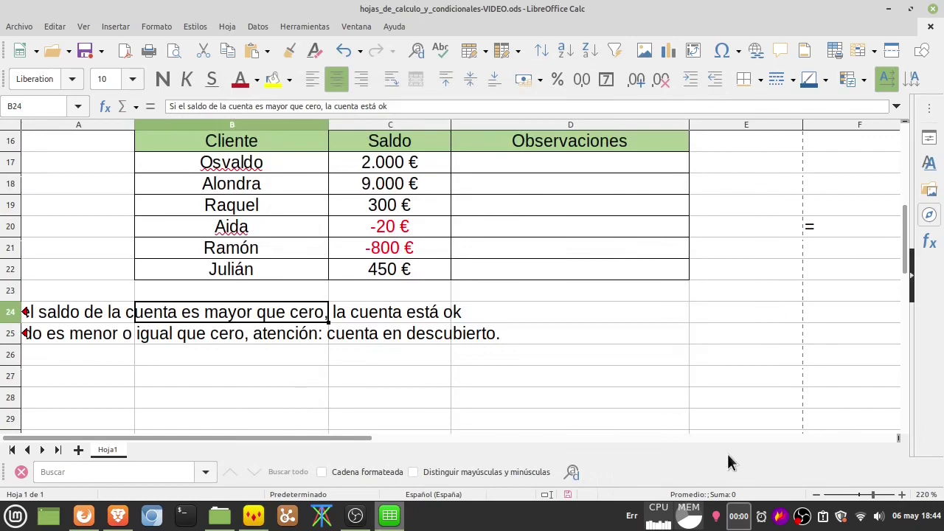
{"action": "left_click", "coordinate": [313, 79]}
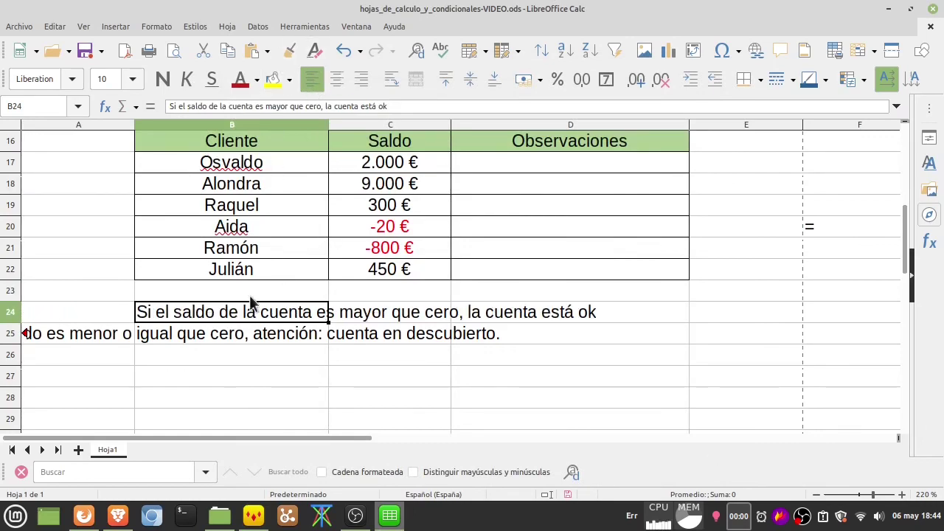
{"action": "left_click", "coordinate": [175, 333]}
{"action": "left_click", "coordinate": [313, 79]}
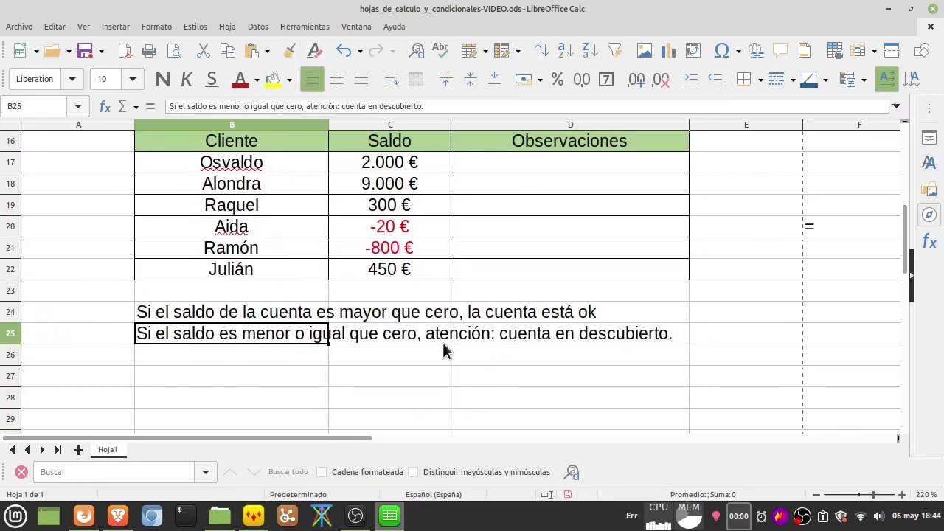
Bold the conditions "saldo de la cuenta es mayor que cero" in B24 and "saldo es menor o igual que cero" in B25
{"action": "double_click", "coordinate": [185, 311]}
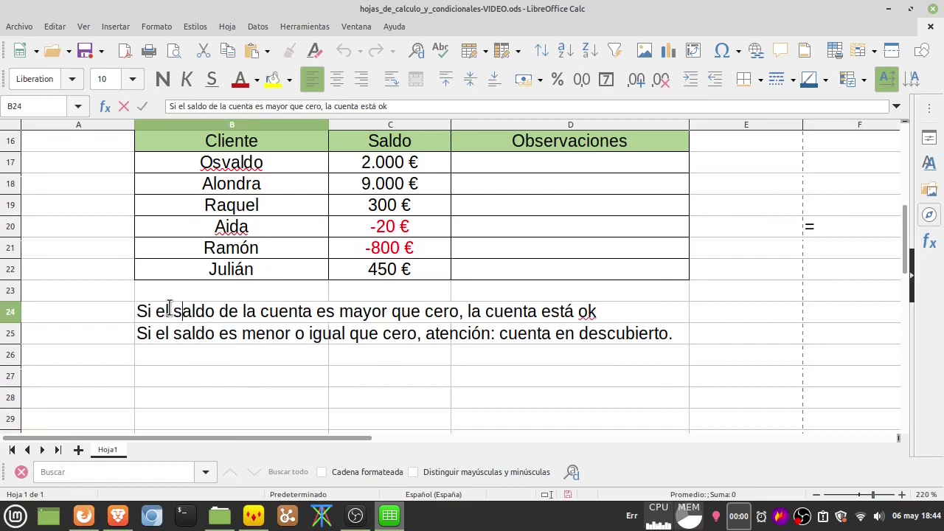
{"action": "left_click_drag", "start_coordinate": [174, 310], "coordinate": [459, 311]}
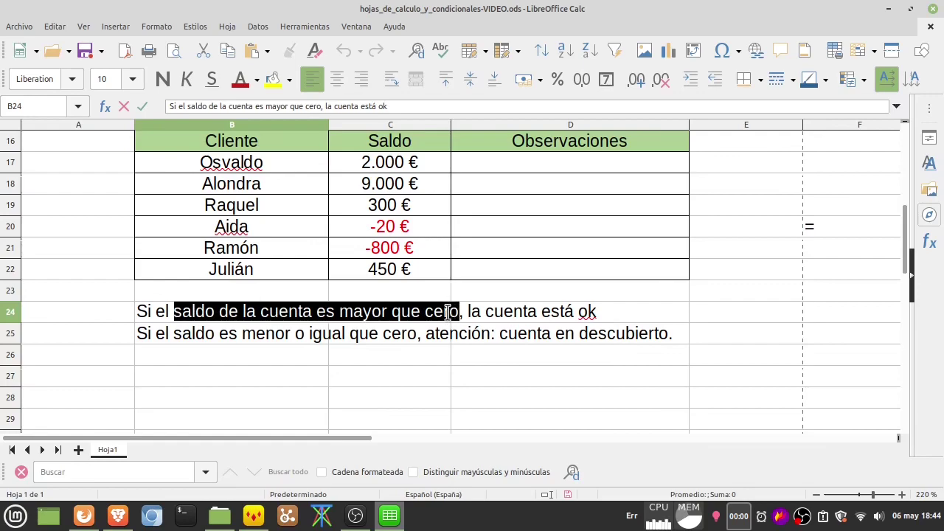
{"action": "key", "text": "ctrl+n"}
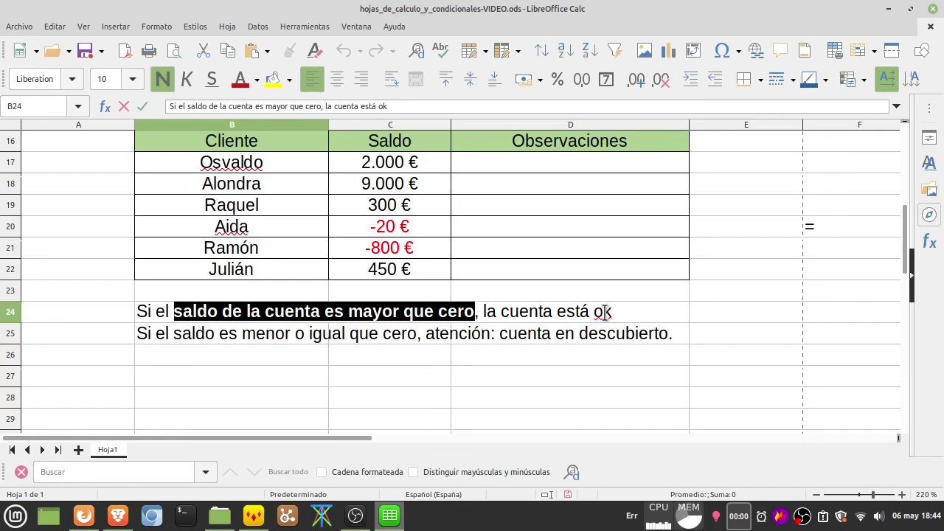
{"action": "key", "text": "Return"}
{"action": "double_click", "coordinate": [166, 332]}
{"action": "left_click_drag", "start_coordinate": [172, 333], "coordinate": [416, 334]}
{"action": "key", "text": "ctrl+b"}
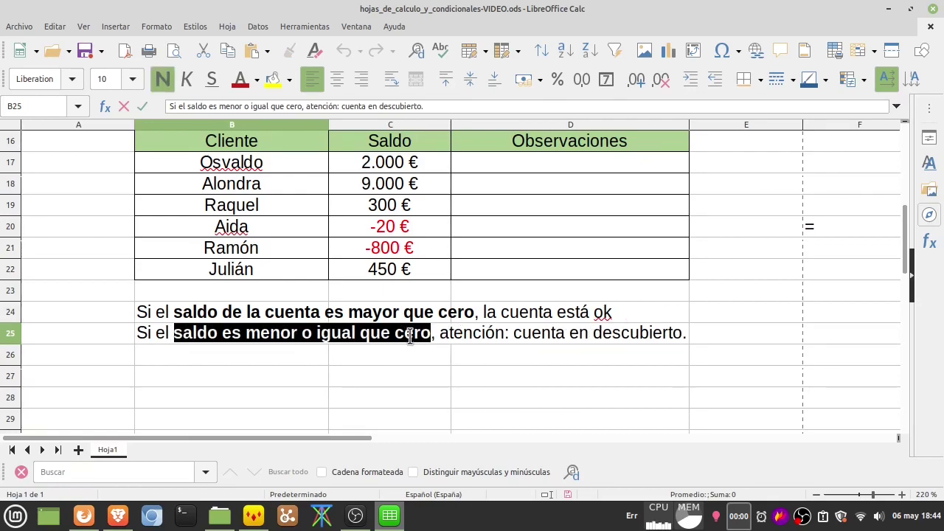
{"action": "key", "text": "Return"}
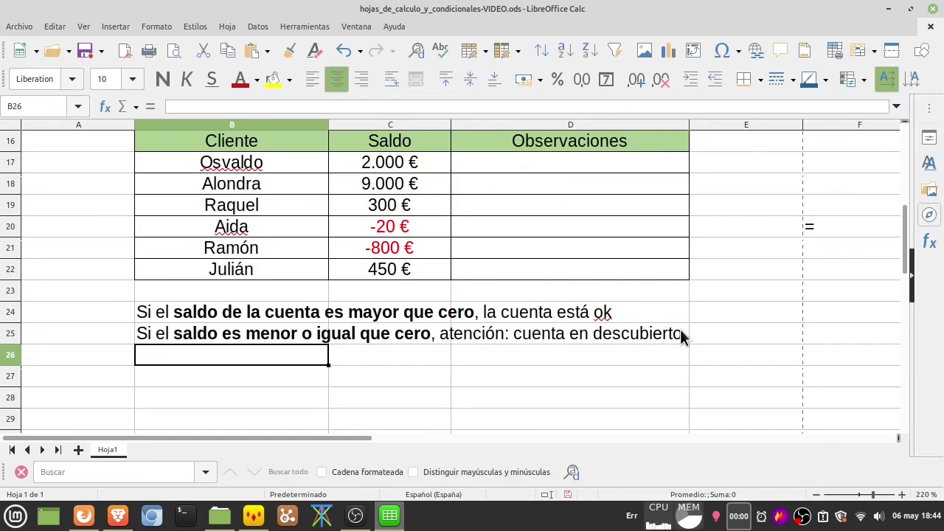
Write the conditions beside the two rules: "Saldo > 0" in E24 and "Saldo <= 0" in E25
{"action": "left_click", "coordinate": [714, 317]}
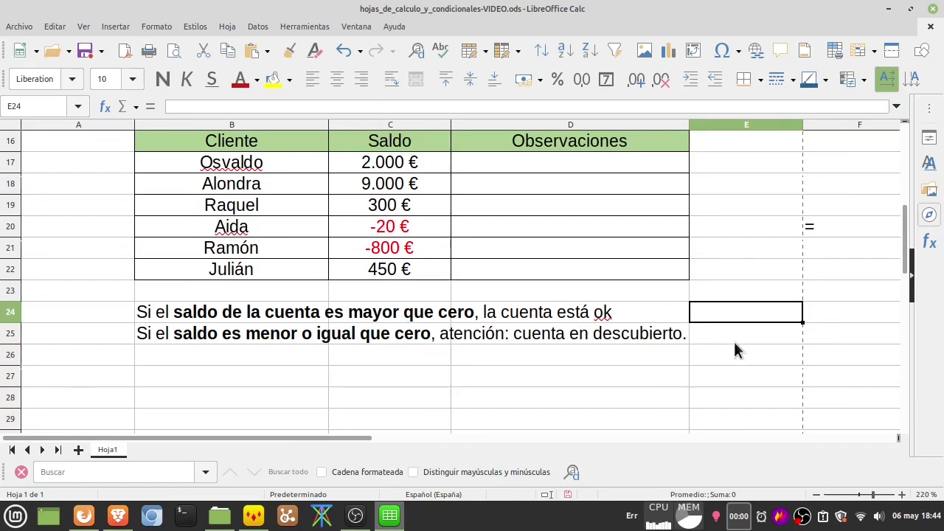
{"action": "type", "text": "saldo"}
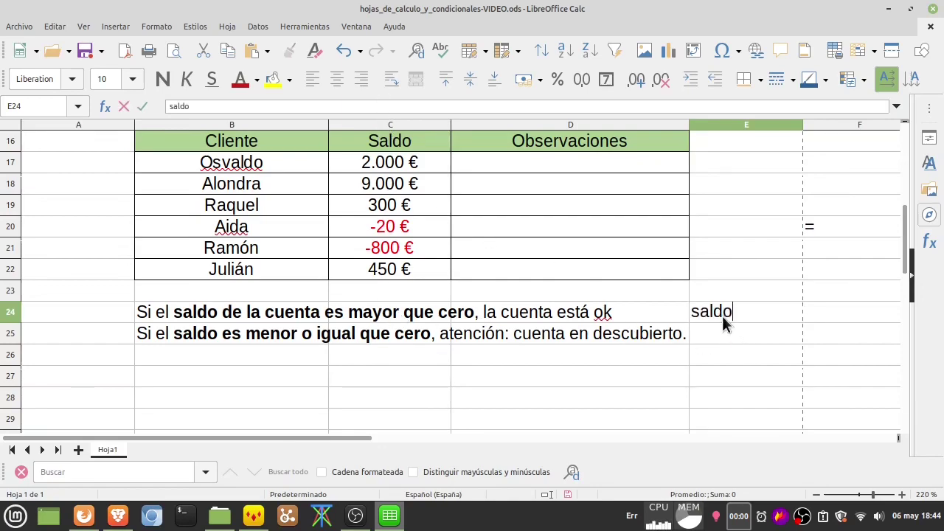
{"action": "type", "text": " > 0"}
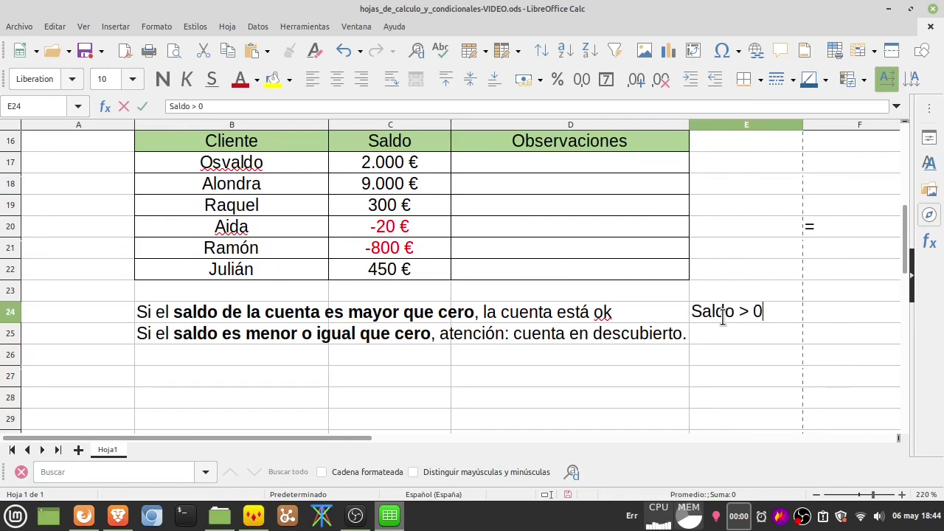
{"action": "key", "text": "Return"}
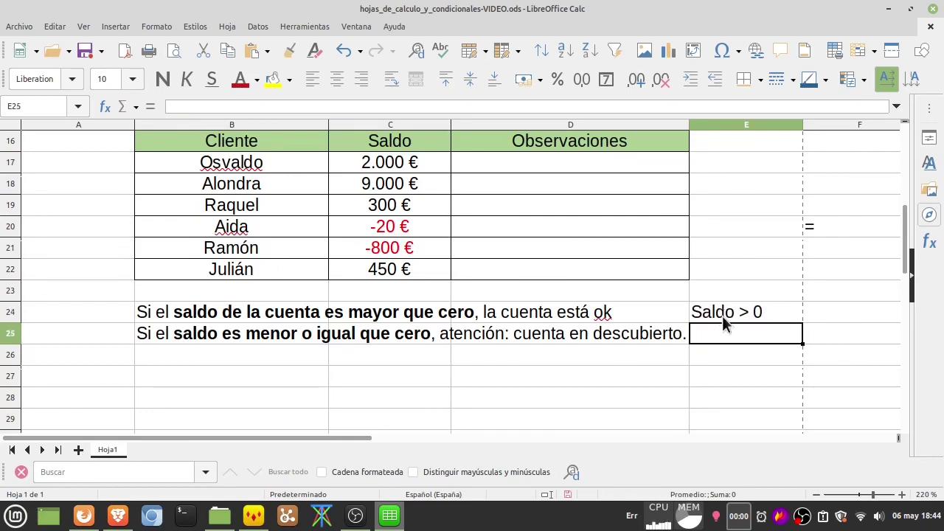
{"action": "type", "text": "Saldo"}
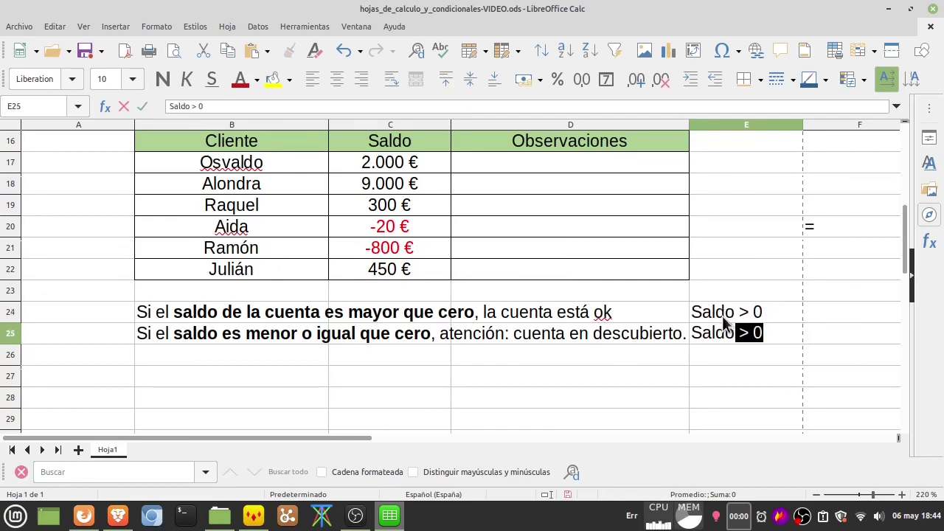
{"action": "type", "text": " <= 0"}
{"action": "key", "text": "Return"}
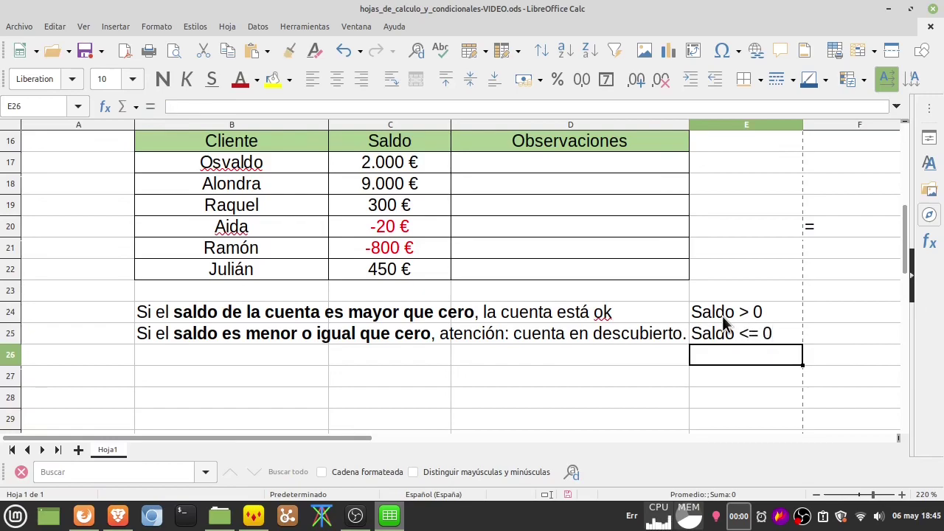
Enter the formula =si(C17>0; "OK"; "Atención: descubierto") in D17 of the Observaciones column
{"action": "double_click", "coordinate": [481, 163]}
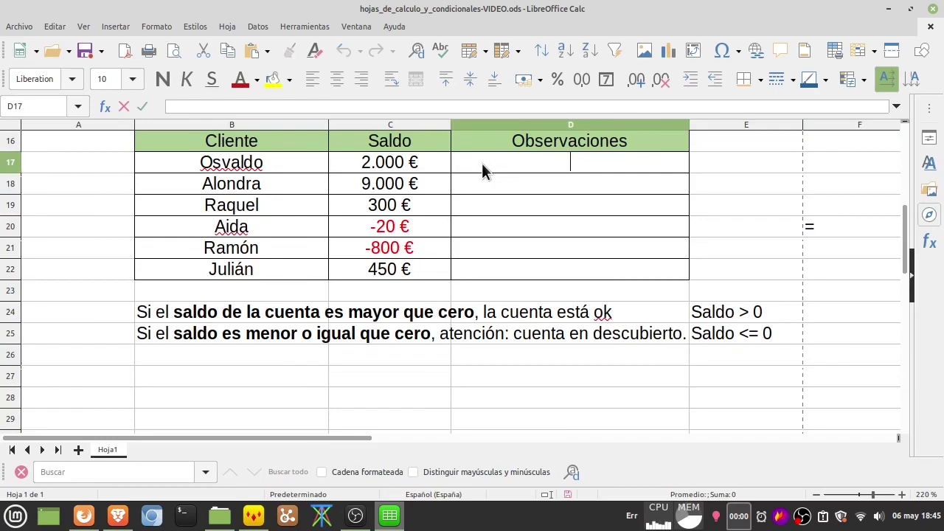
{"action": "type", "text": "="}
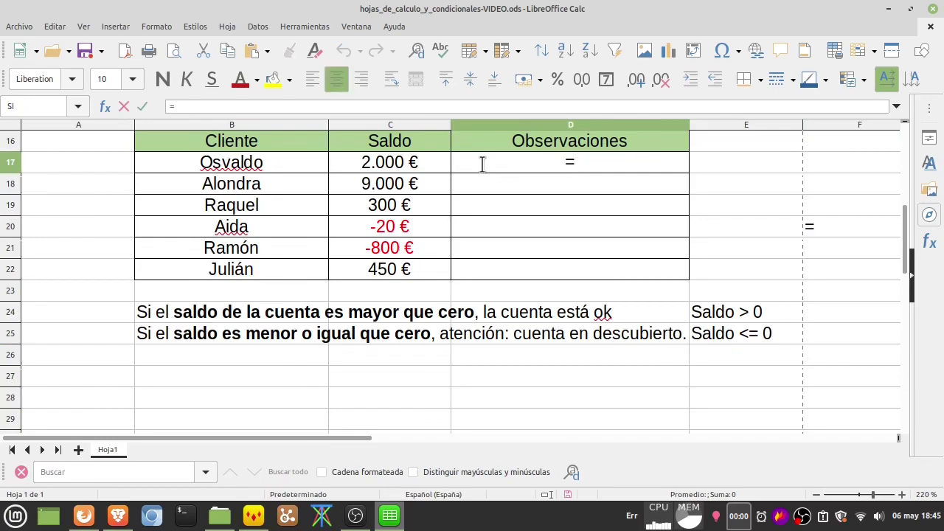
{"action": "type", "text": "si("}
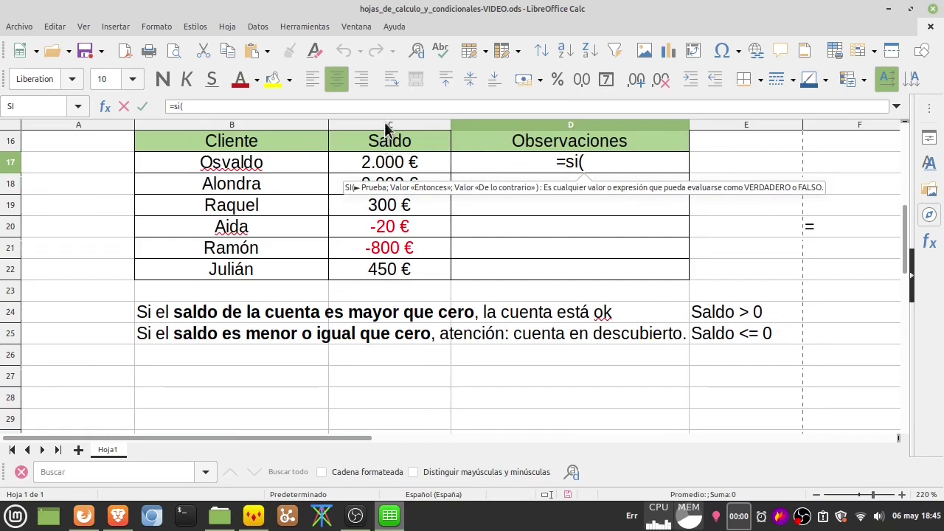
{"action": "left_click", "coordinate": [385, 164]}
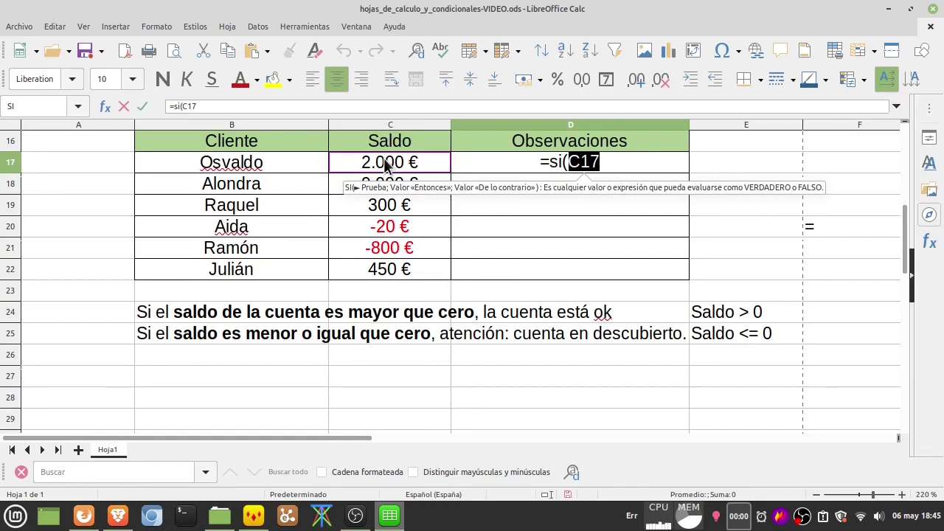
{"action": "type", "text": ">0"}
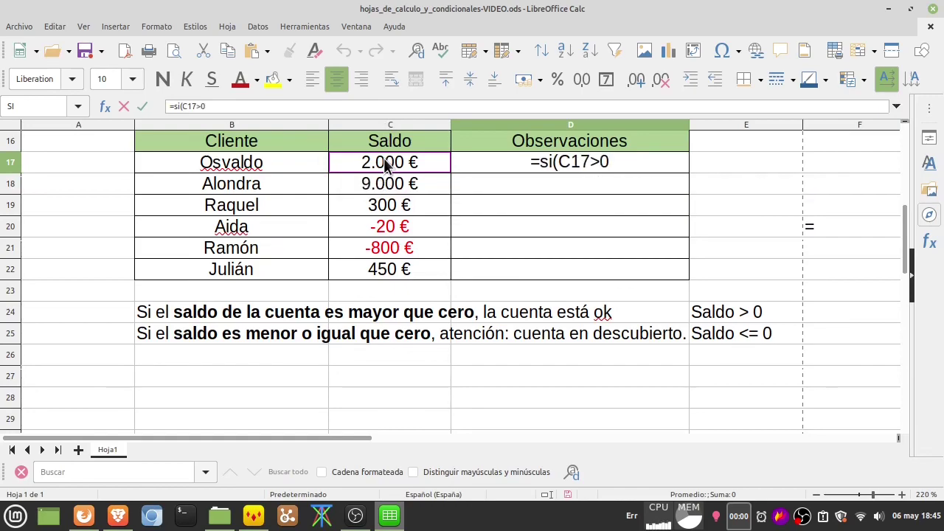
{"action": "type", "text": "; \""}
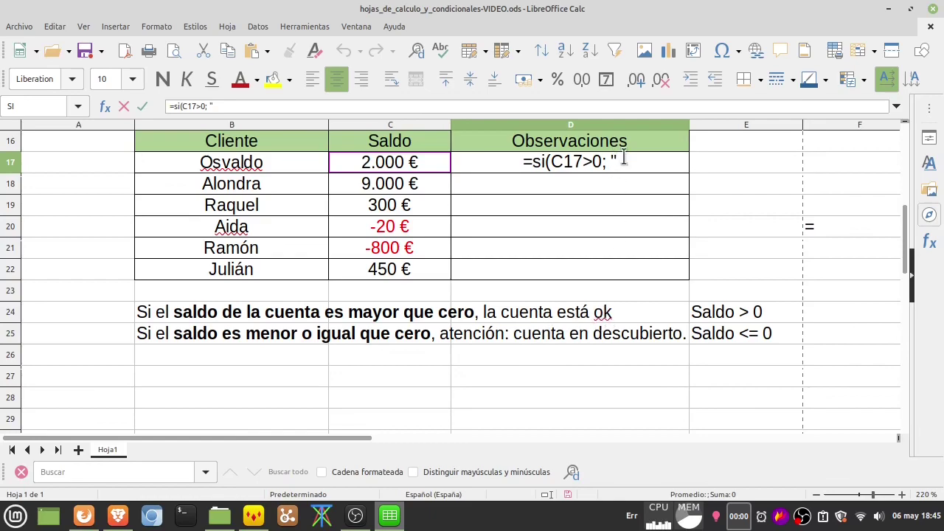
{"action": "type", "text": "OK\";"}
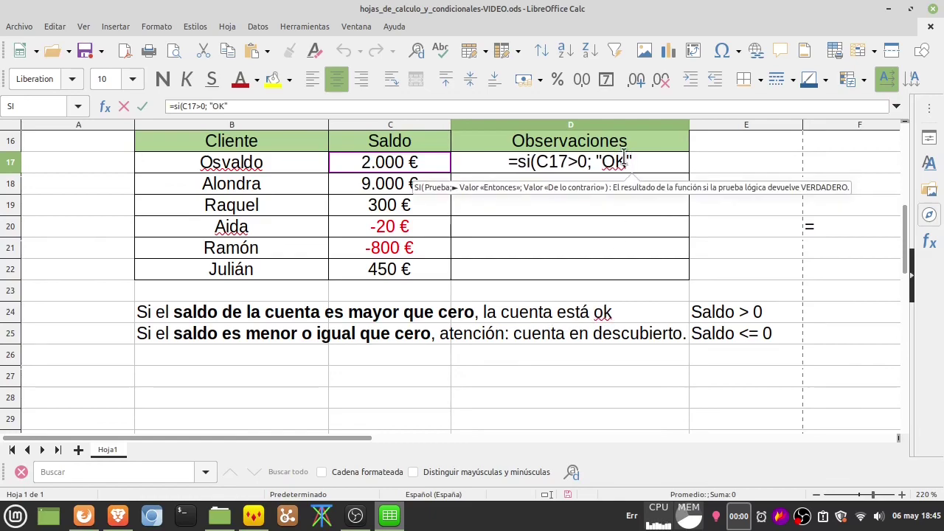
{"action": "type", "text": " \""}
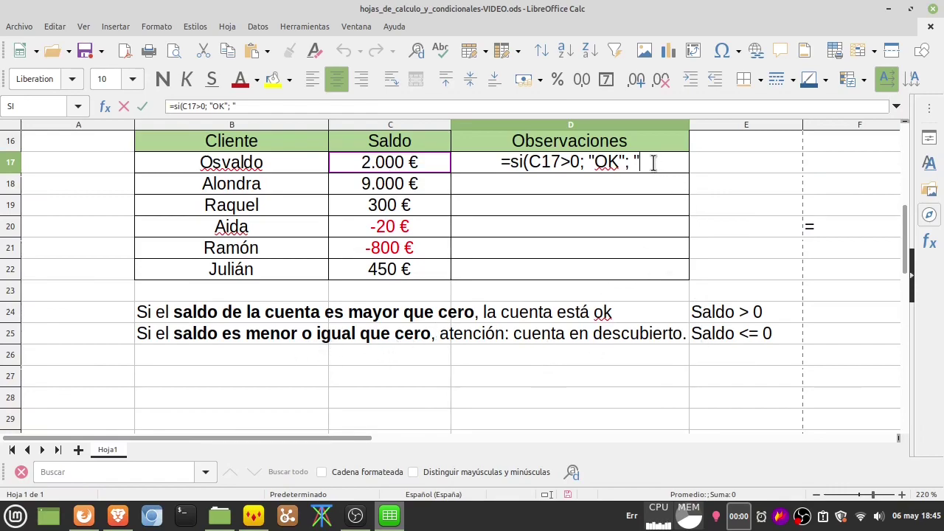
{"action": "type", "text": "Atenció"}
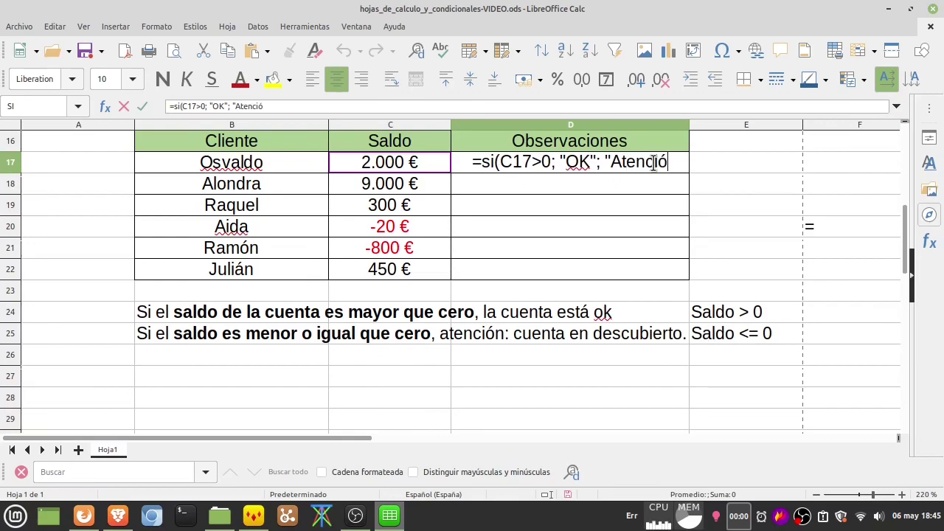
{"action": "type", "text": "n: descu"}
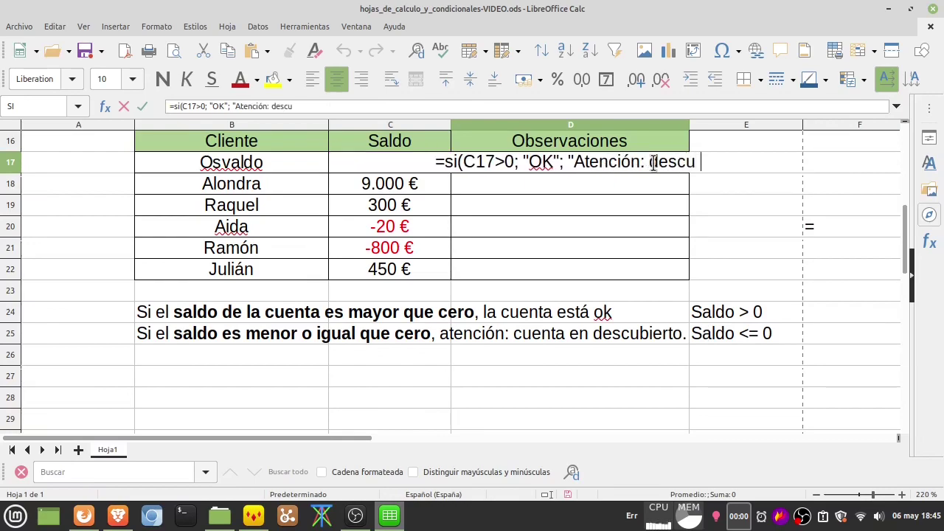
{"action": "type", "text": "bierto\")"}
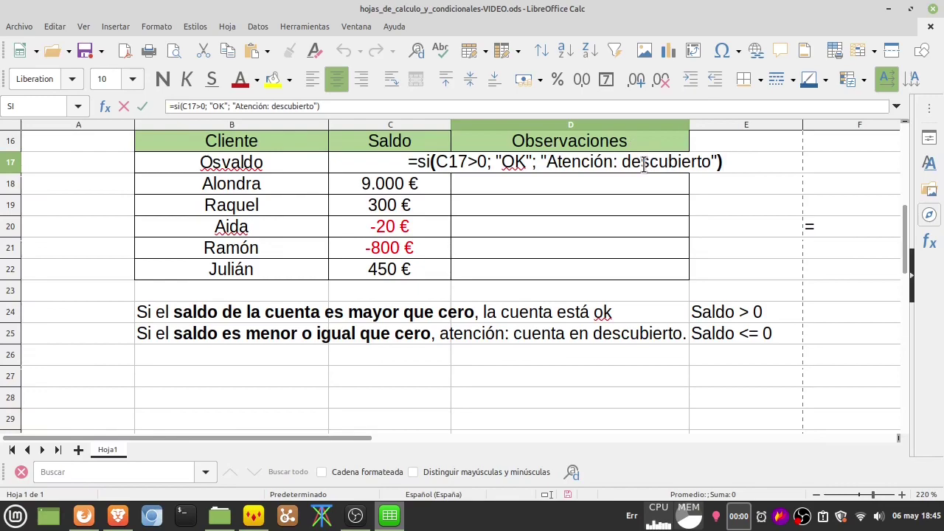
{"action": "key", "text": "Return"}
Fill the D17 formula down through D22 and check the formula copied into D22
{"action": "left_click", "coordinate": [590, 163]}
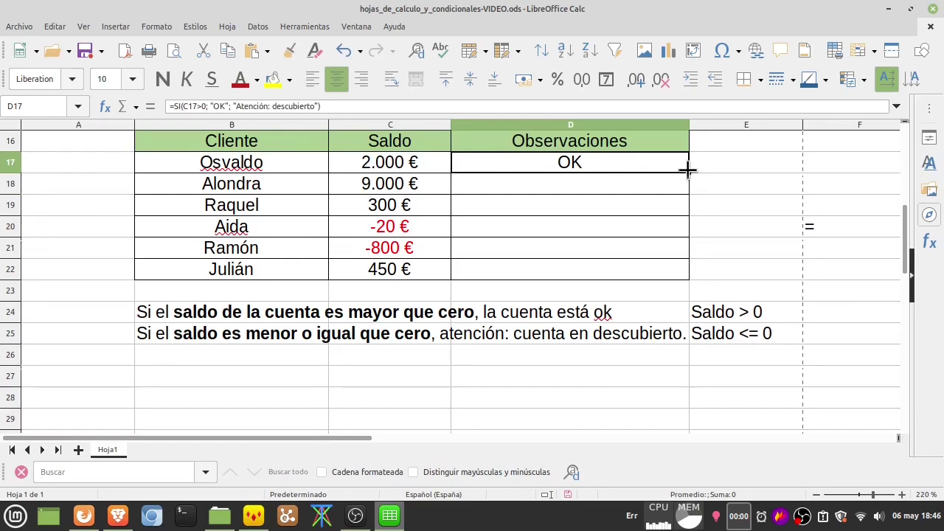
{"action": "left_click_drag", "start_coordinate": [686, 177], "coordinate": [685, 273]}
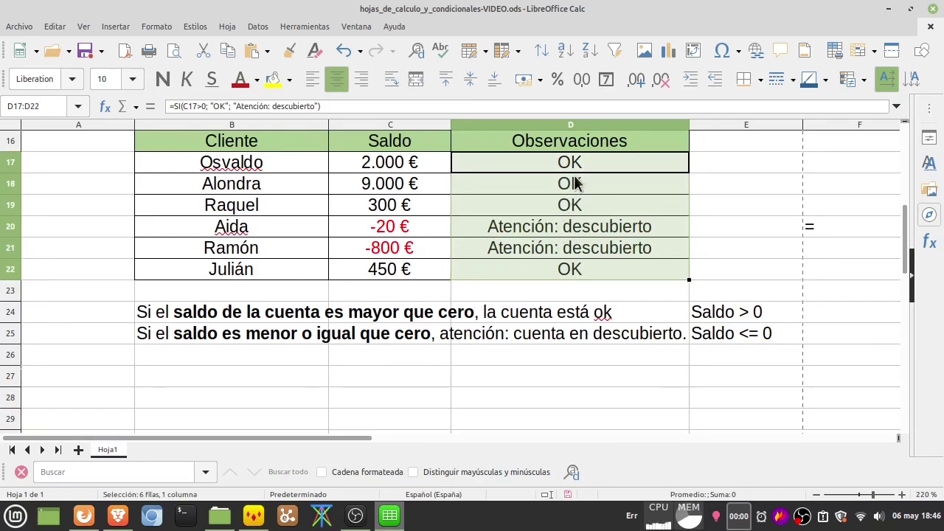
{"action": "left_click", "coordinate": [598, 276]}
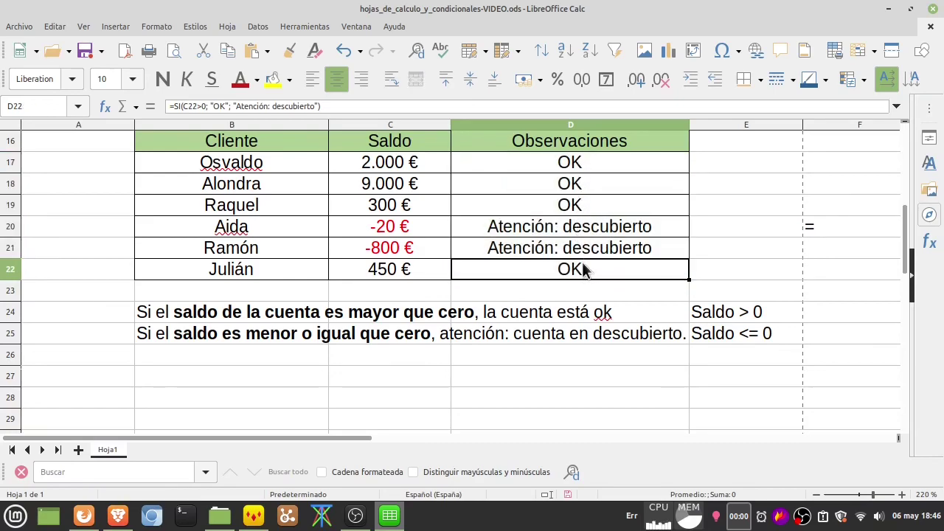
Compare the Saldo values in C17 to C22 with their Observaciones results, first the positive balances and then the negative ones
{"action": "left_click", "coordinate": [394, 165]}
{"action": "left_click", "coordinate": [395, 184]}
{"action": "left_click", "coordinate": [399, 206]}
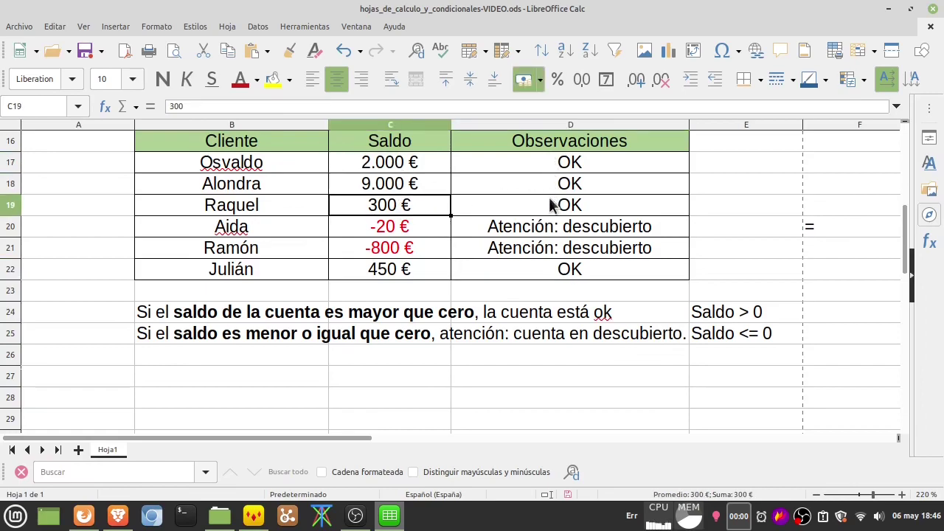
{"action": "left_click", "coordinate": [544, 269]}
{"action": "left_click", "coordinate": [406, 269]}
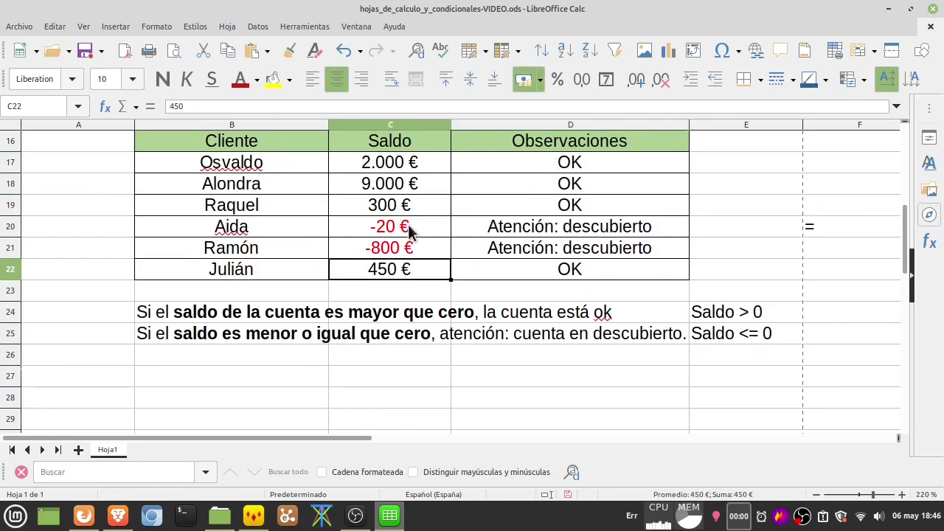
{"action": "left_click", "coordinate": [408, 225]}
{"action": "left_click", "coordinate": [412, 248]}
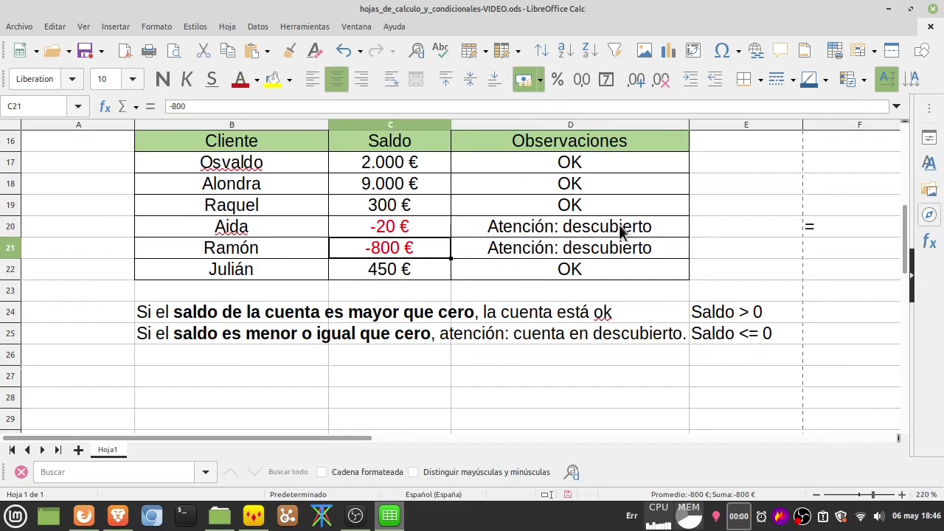